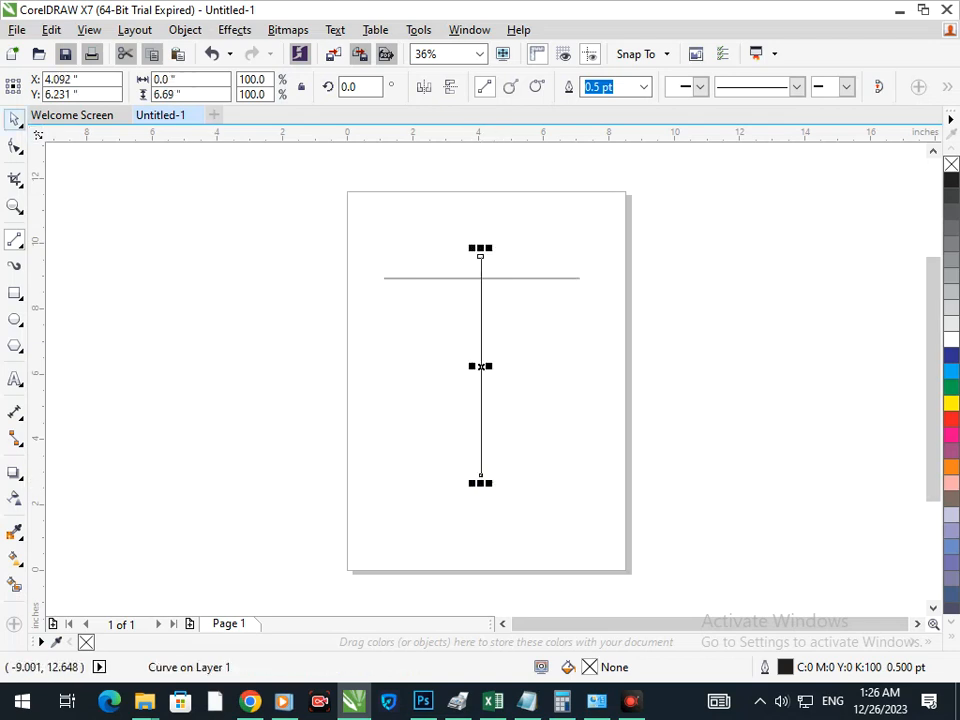
Shorten the vertical line from its lower end to about 6.2 inches tall.
{"action": "left_click", "coordinate": [14, 119]}
{"action": "left_click", "coordinate": [355, 354]}
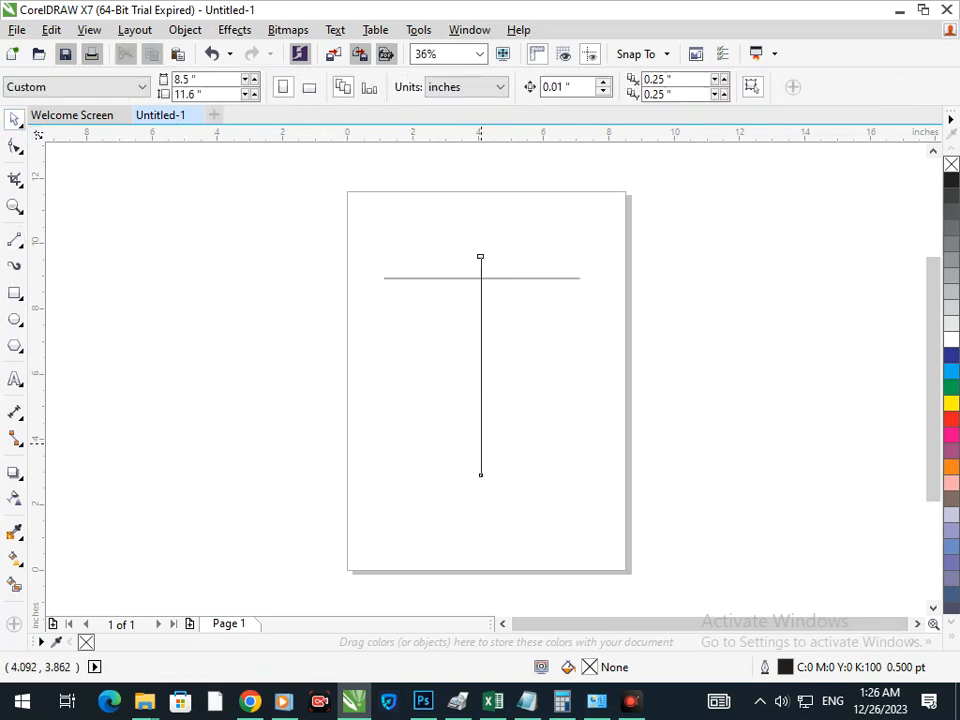
{"action": "left_click", "coordinate": [481, 443]}
{"action": "left_click_drag", "start_coordinate": [481, 481], "coordinate": [481, 461]}
Select both lines and convert their outlines to objects.
{"action": "left_click", "coordinate": [397, 477]}
{"action": "left_click_drag", "start_coordinate": [350, 242], "coordinate": [615, 489]}
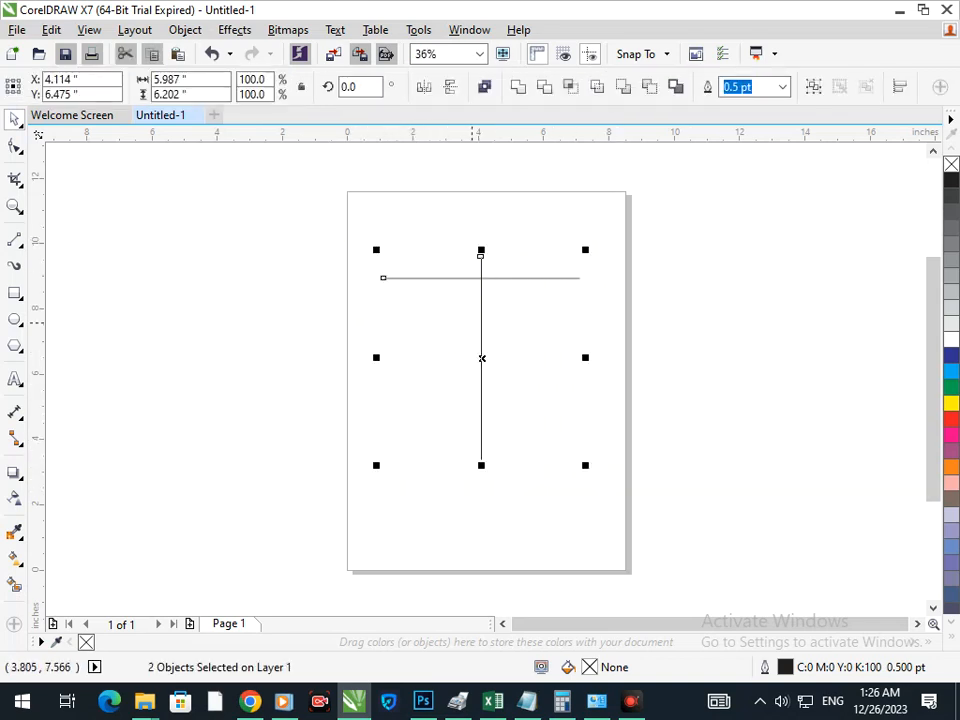
{"action": "left_click", "coordinate": [185, 29]}
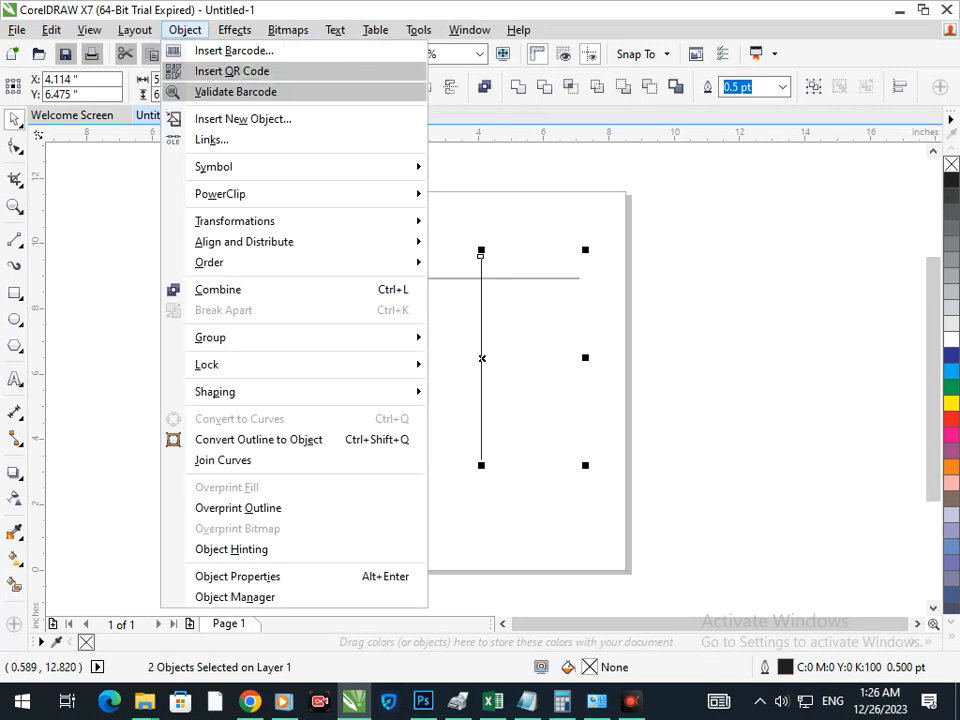
{"action": "left_click", "coordinate": [258, 439]}
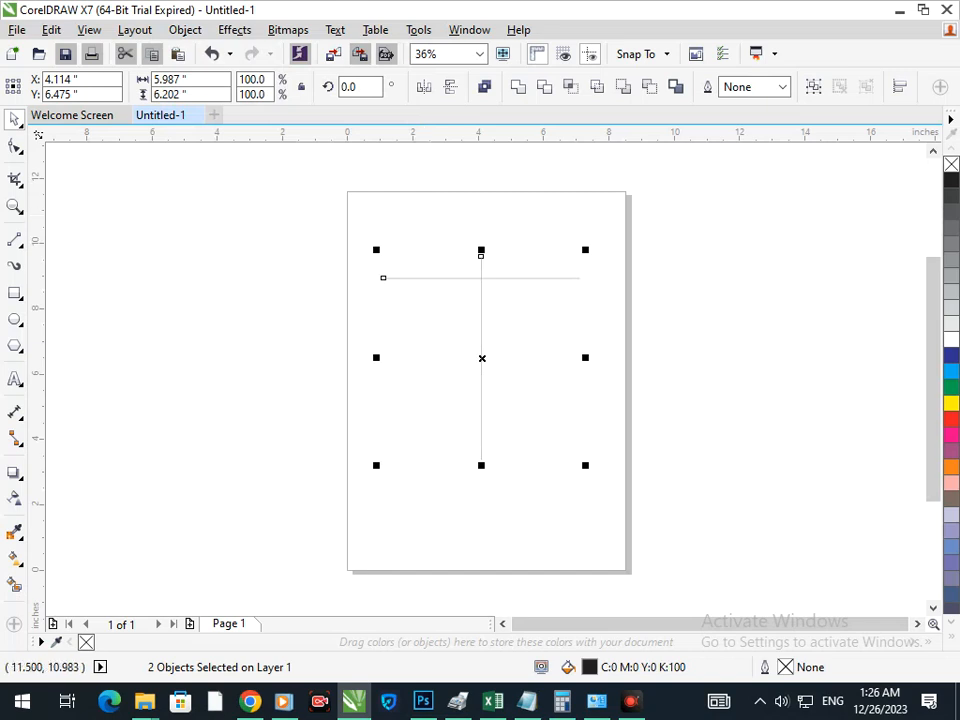
Try a 36 pt outline on both line objects, and remove that outline.
{"action": "left_click", "coordinate": [783, 87]}
{"action": "left_click", "coordinate": [740, 300]}
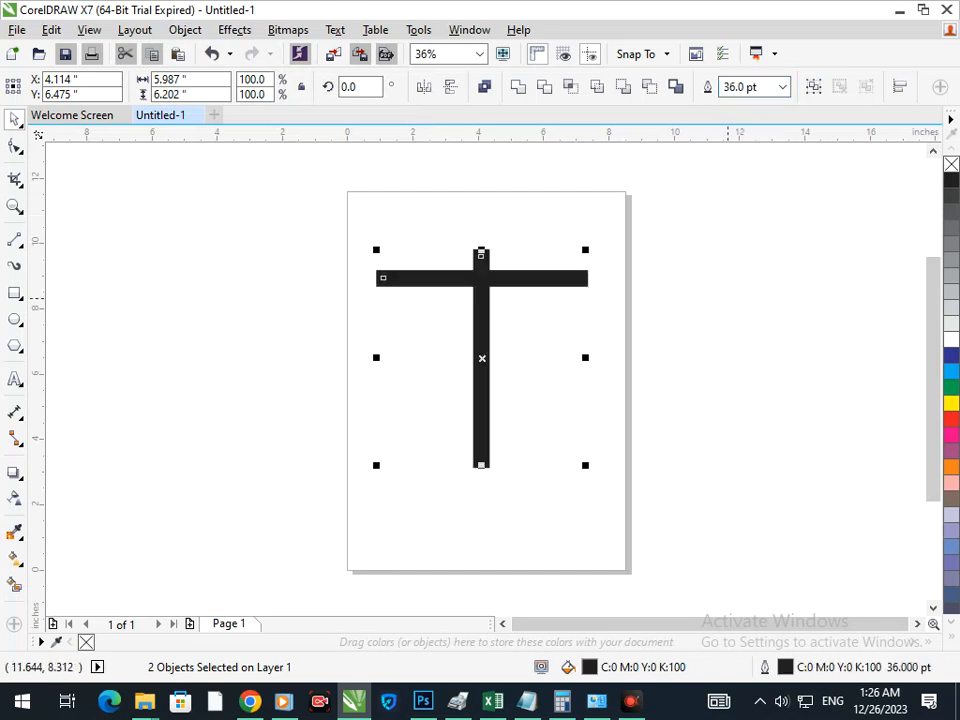
{"action": "right_click", "coordinate": [951, 164]}
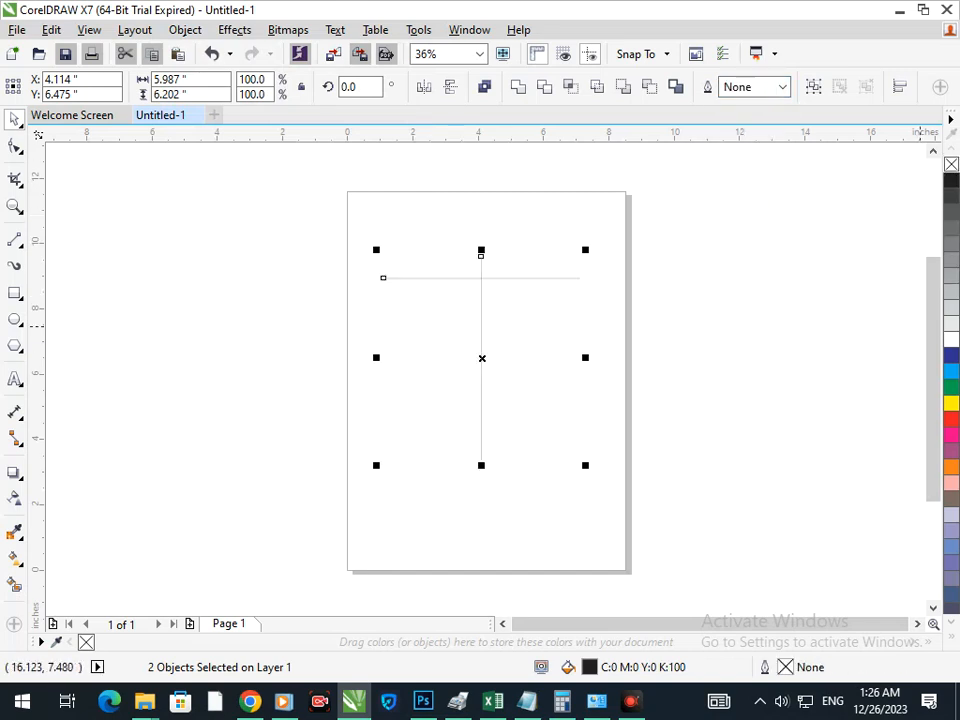
Replace the fill of both line objects with a black hairline outline and convert those outlines to objects.
{"action": "left_click", "coordinate": [951, 164]}
{"action": "key", "text": "ctrl+z"}
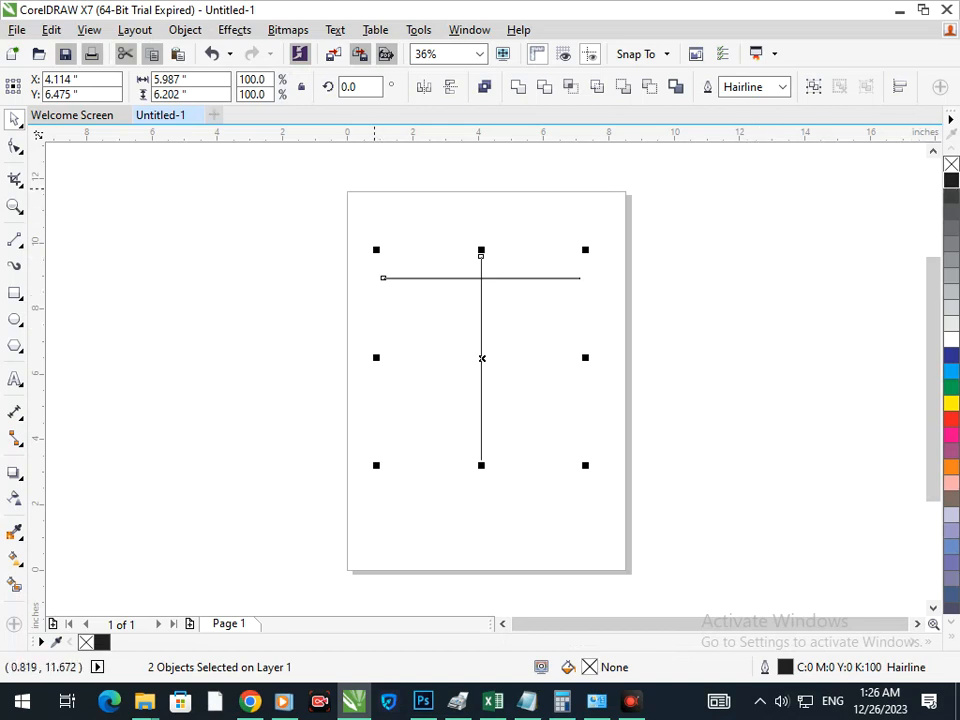
{"action": "key", "text": "ctrl+shift+q"}
{"action": "right_click", "coordinate": [951, 180]}
{"action": "right_click", "coordinate": [951, 164]}
{"action": "left_click_drag", "start_coordinate": [347, 229], "coordinate": [675, 545]}
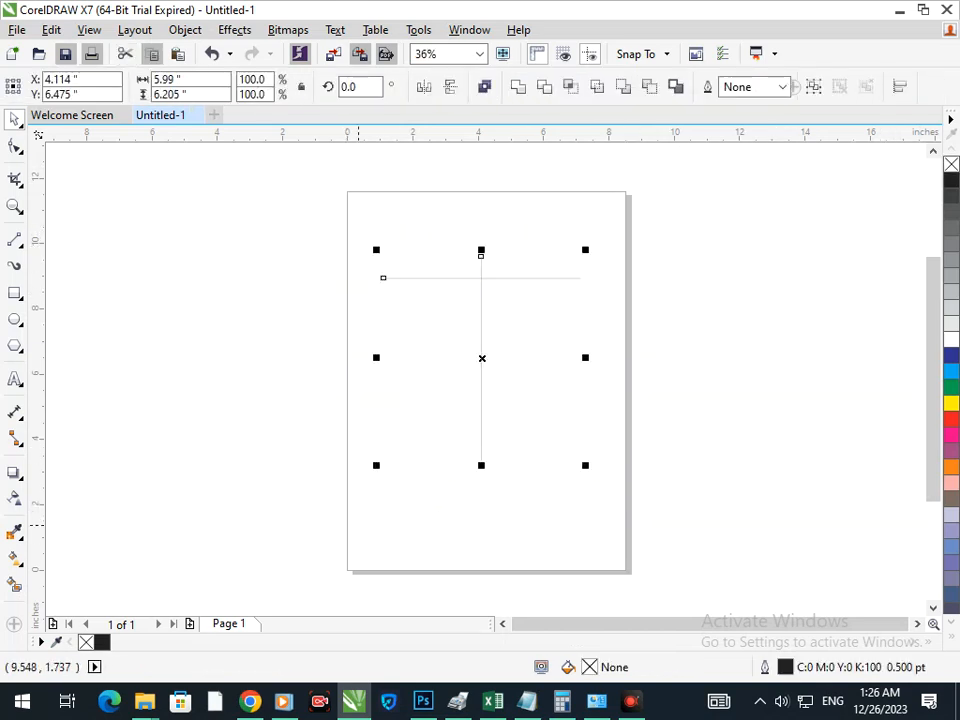
{"action": "left_click", "coordinate": [185, 29]}
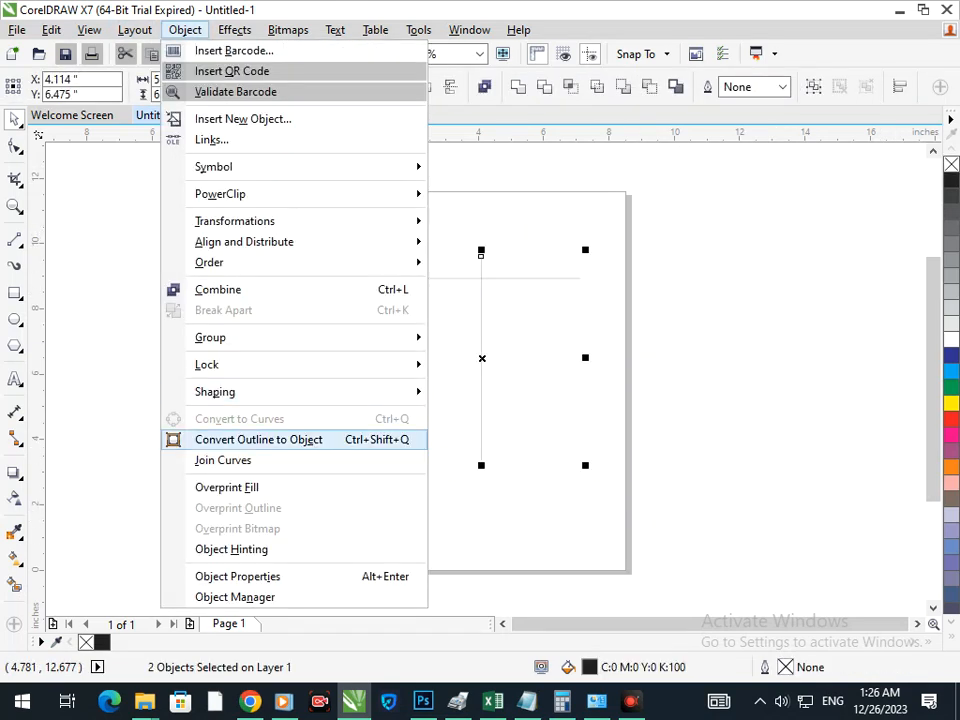
{"action": "left_click", "coordinate": [258, 439]}
{"action": "left_click", "coordinate": [382, 417]}
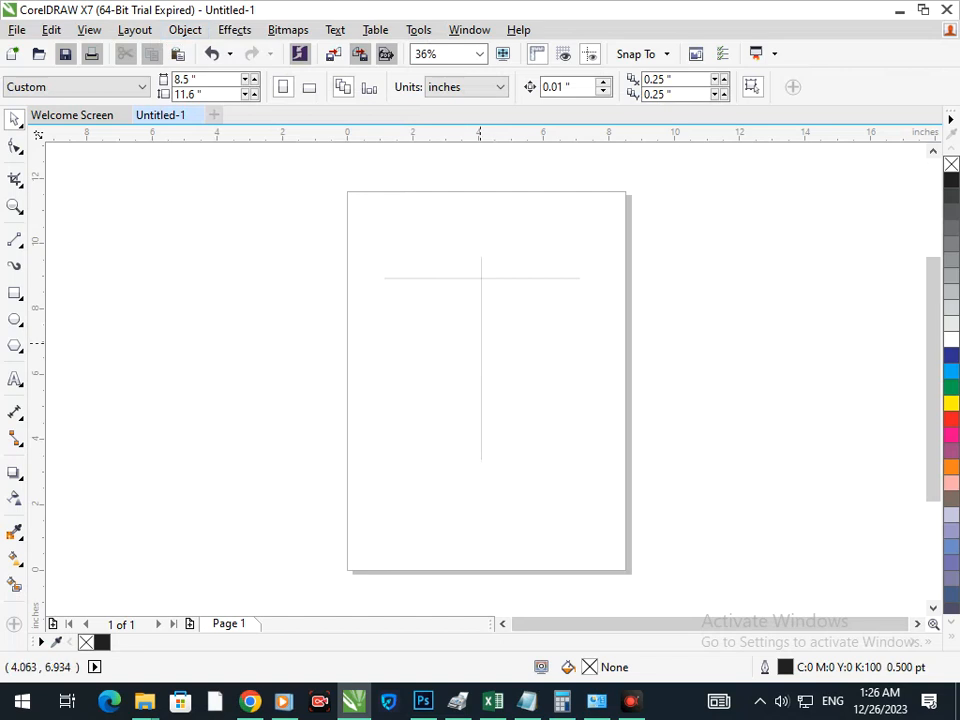
Apply a 36 pt outline to both line objects.
{"action": "left_click", "coordinate": [481, 357]}
{"action": "left_click", "coordinate": [591, 87]}
{"action": "left_click_drag", "start_coordinate": [356, 193], "coordinate": [674, 526]}
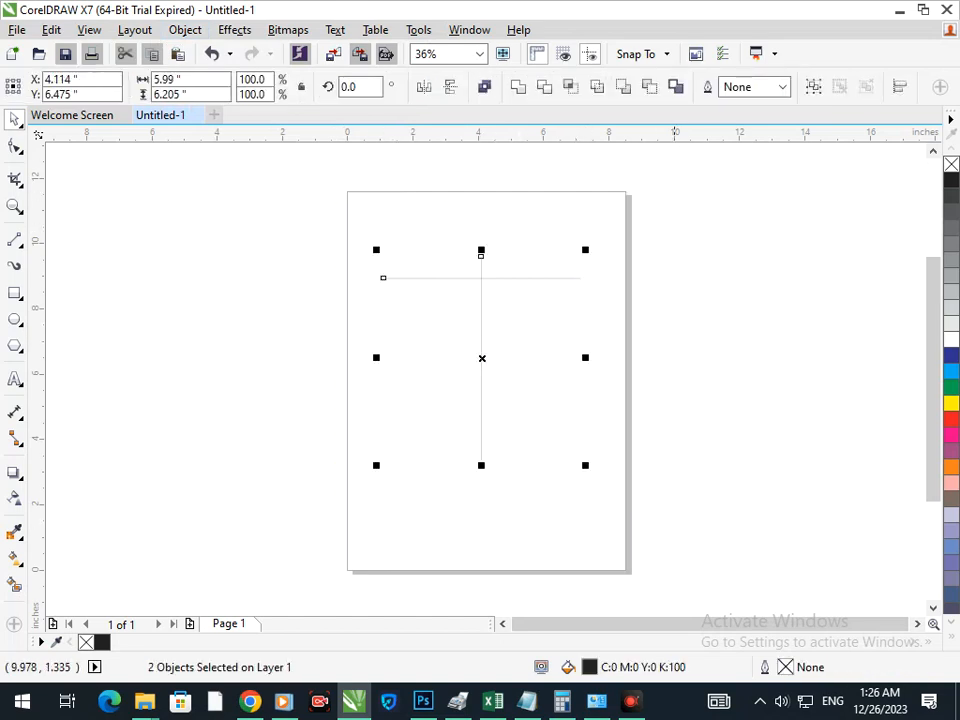
{"action": "left_click", "coordinate": [782, 87]}
{"action": "key", "text": "alt+Down"}
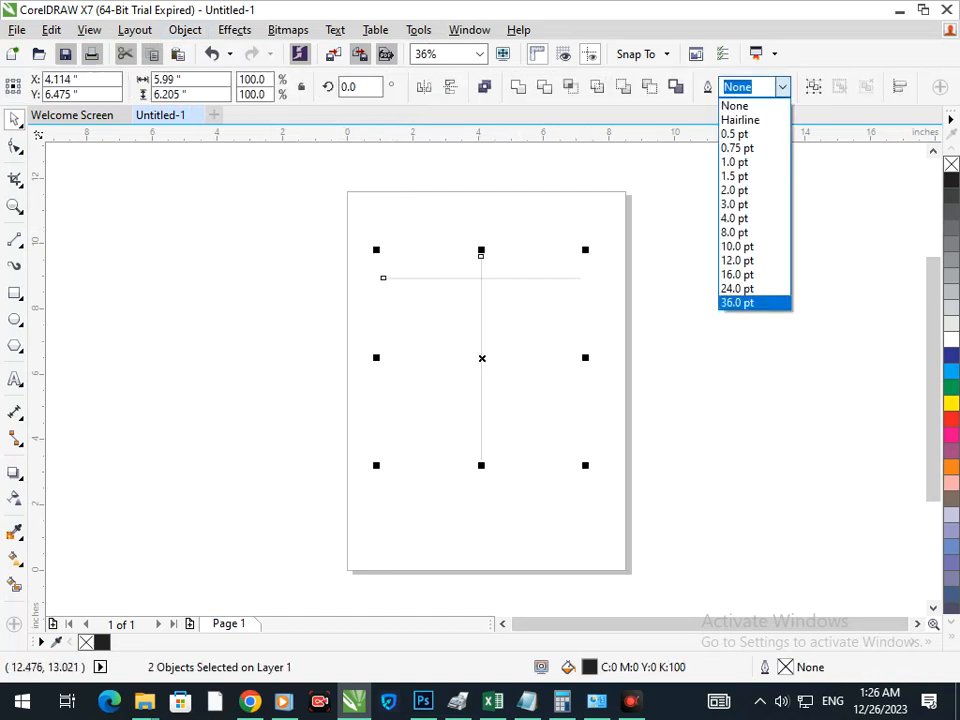
{"action": "left_click", "coordinate": [735, 302]}
Convert the 36 pt outlines of both lines to objects.
{"action": "left_click", "coordinate": [711, 376]}
{"action": "left_click_drag", "start_coordinate": [328, 214], "coordinate": [667, 530]}
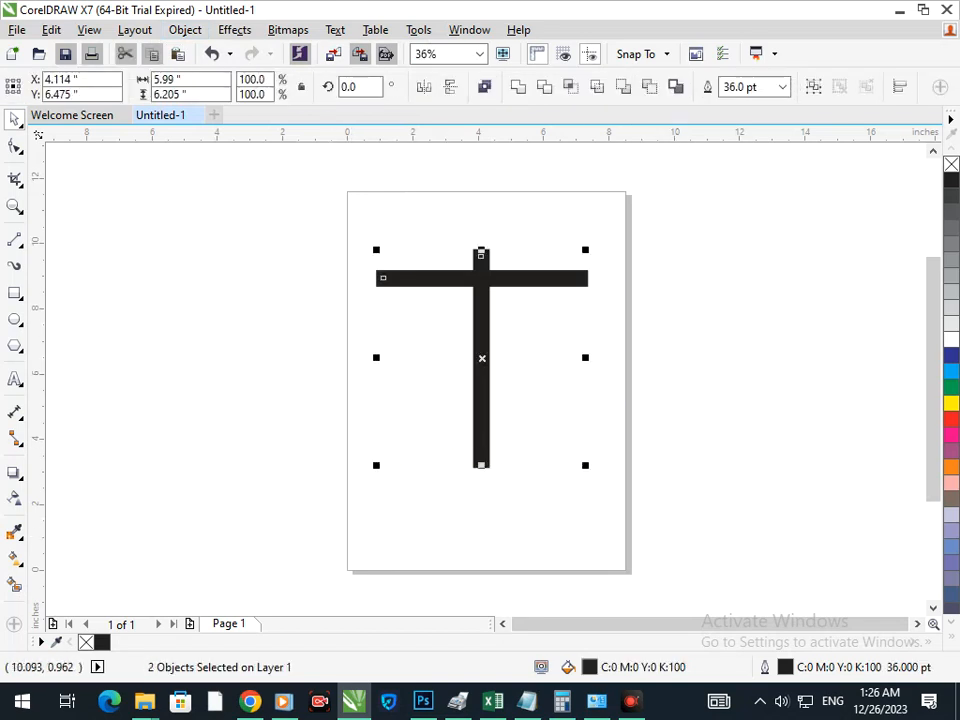
{"action": "left_click", "coordinate": [185, 30]}
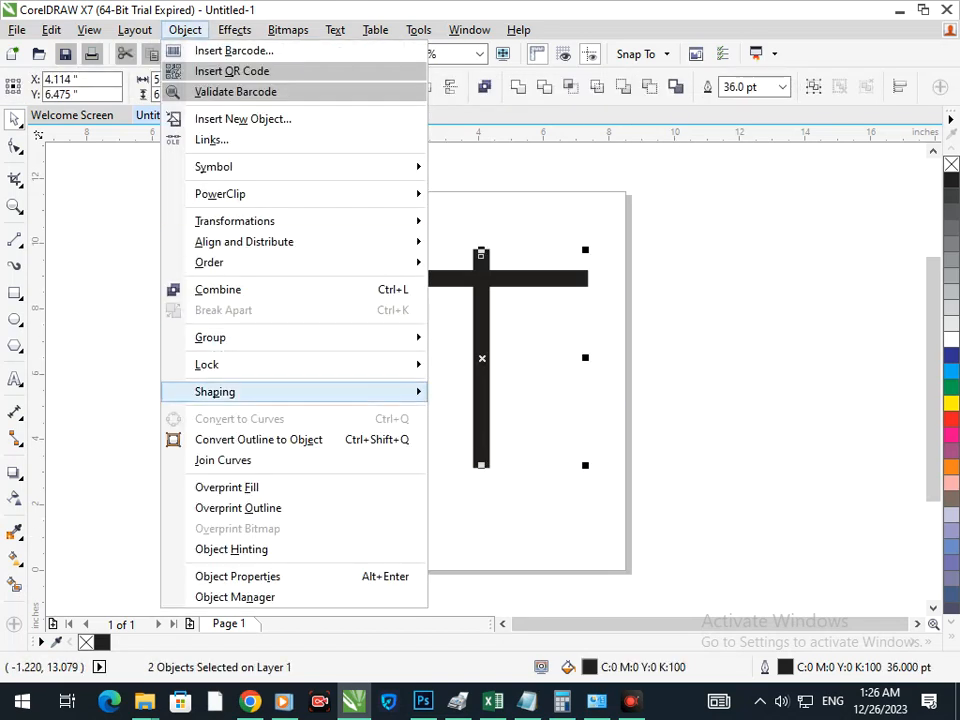
{"action": "left_click", "coordinate": [258, 439]}
Select all the shapes, remove their fill and give them a black hairline outline.
{"action": "left_click_drag", "start_coordinate": [336, 246], "coordinate": [676, 533]}
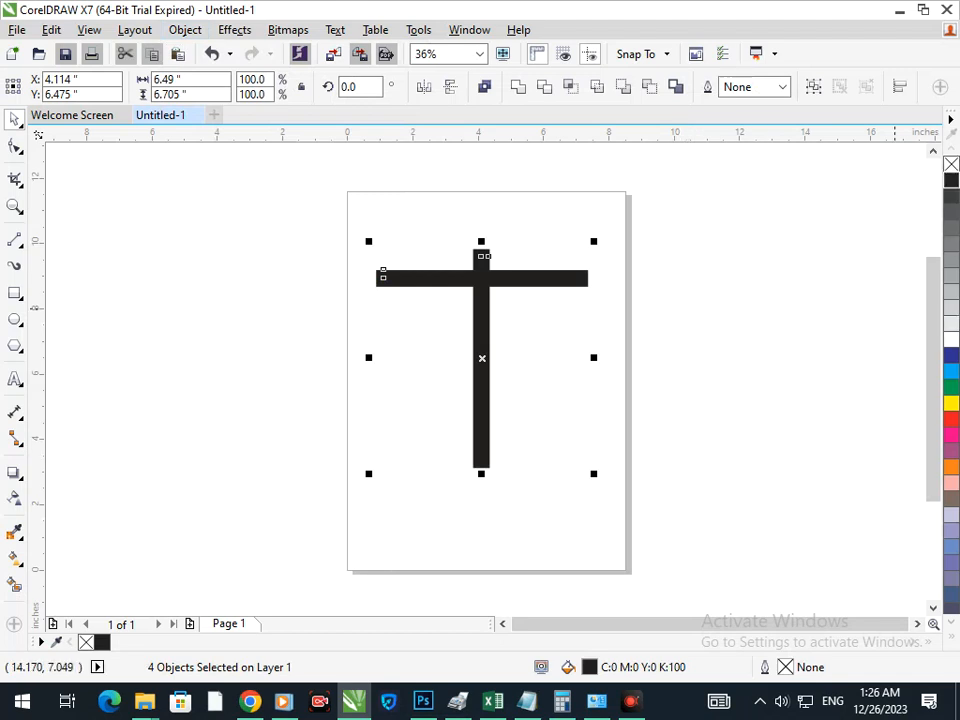
{"action": "left_click", "coordinate": [951, 164]}
{"action": "right_click", "coordinate": [951, 181]}
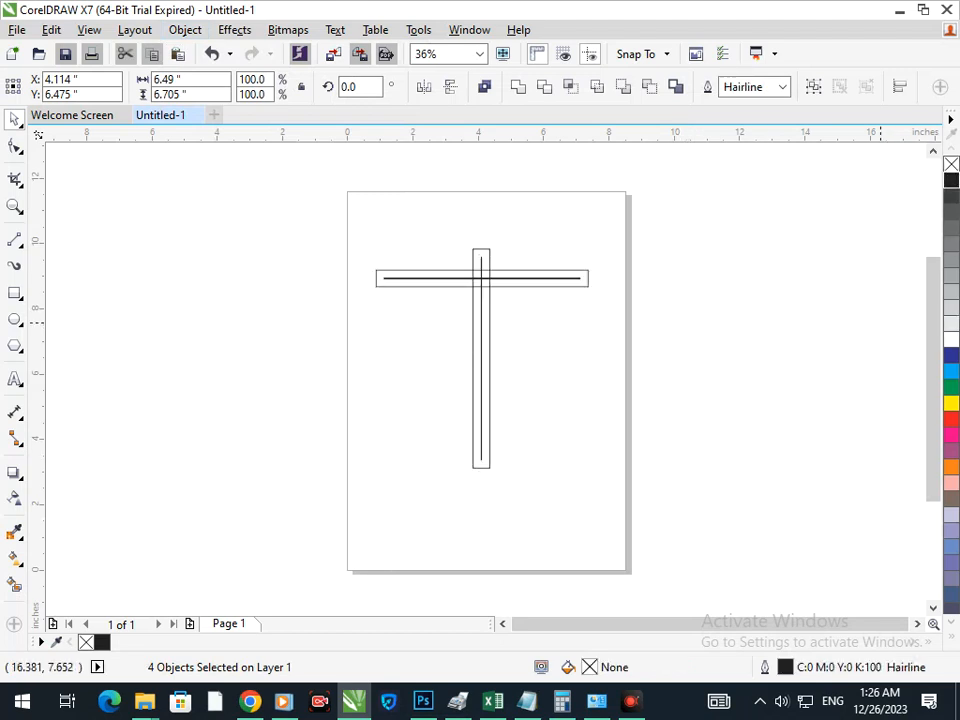
{"action": "left_click", "coordinate": [880, 315]}
Try moving the vertical bar outline off its centre line, and undo the move.
{"action": "left_click_drag", "start_coordinate": [490, 334], "coordinate": [515, 347]}
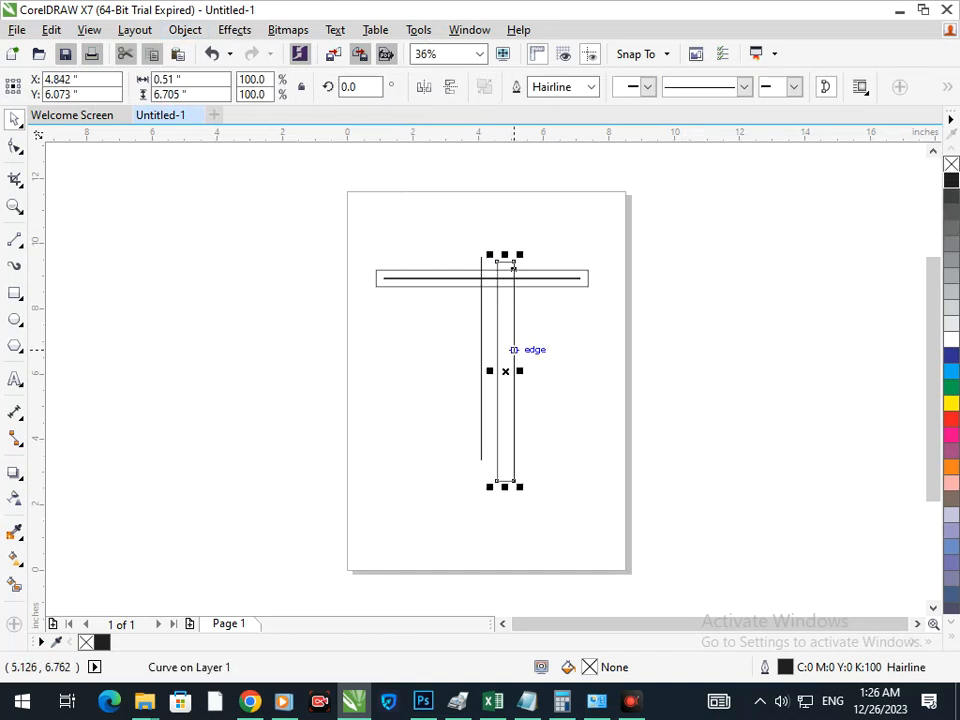
{"action": "key", "text": "ctrl+z"}
{"action": "key", "text": "Escape"}
Delete the thin centre lines inside the vertical and horizontal bar outlines.
{"action": "left_click_drag", "start_coordinate": [481, 452], "coordinate": [451, 460]}
{"action": "key", "text": "Delete"}
{"action": "left_click_drag", "start_coordinate": [545, 278], "coordinate": [531, 279]}
{"action": "key", "text": "Delete"}
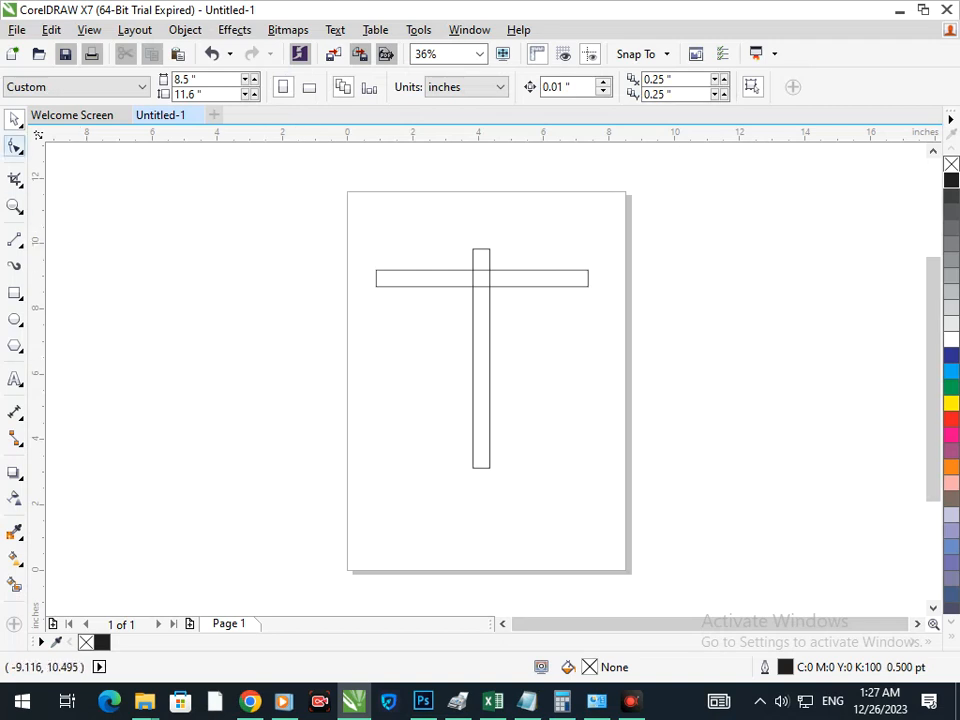
Delete the surplus nodes around the lower end of the vertical bar so only its two corner nodes remain there.
{"action": "left_click", "coordinate": [20, 151]}
{"action": "left_click", "coordinate": [75, 146]}
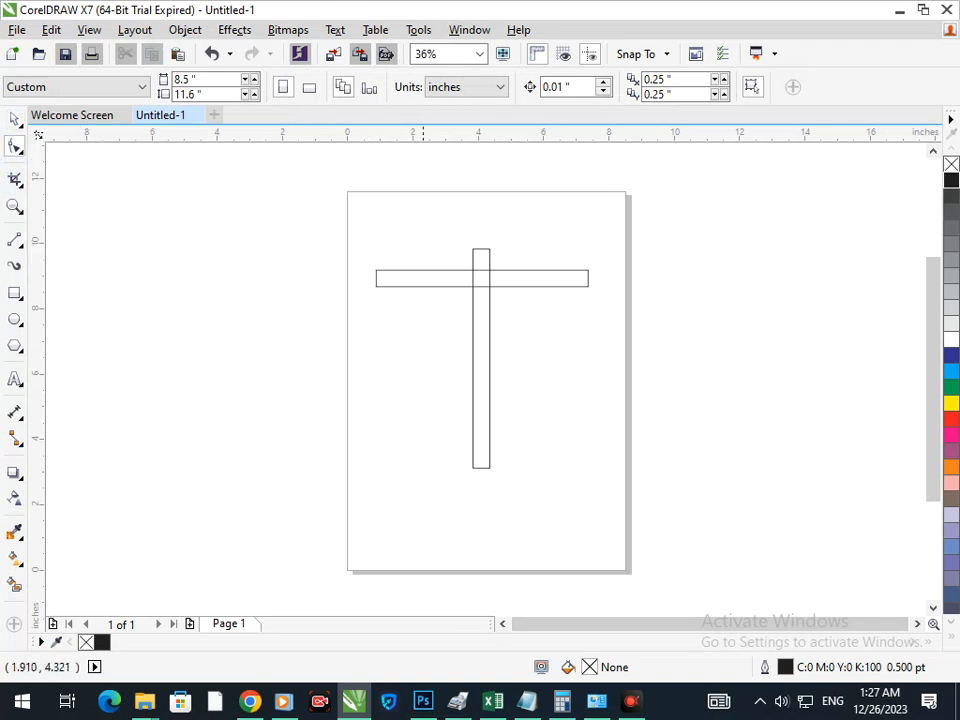
{"action": "left_click", "coordinate": [481, 461]}
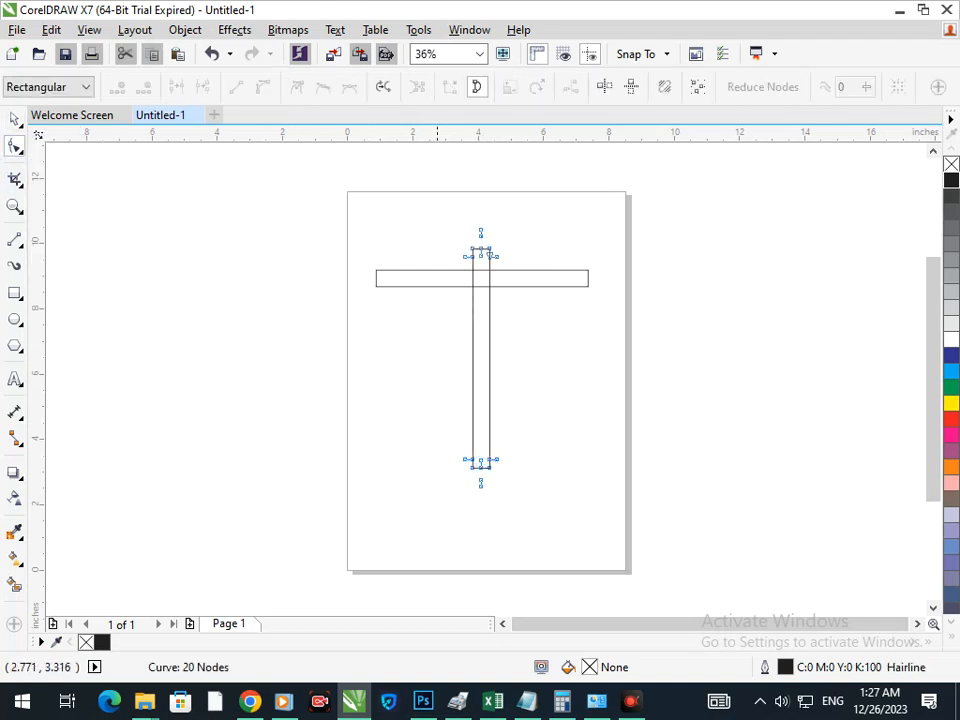
{"action": "left_click_drag", "start_coordinate": [463, 481], "coordinate": [531, 478]}
{"action": "left_click_drag", "start_coordinate": [405, 442], "coordinate": [615, 497]}
{"action": "key", "text": "Delete"}
{"action": "left_click_drag", "start_coordinate": [496, 495], "coordinate": [521, 568]}
{"action": "key", "text": "Delete"}
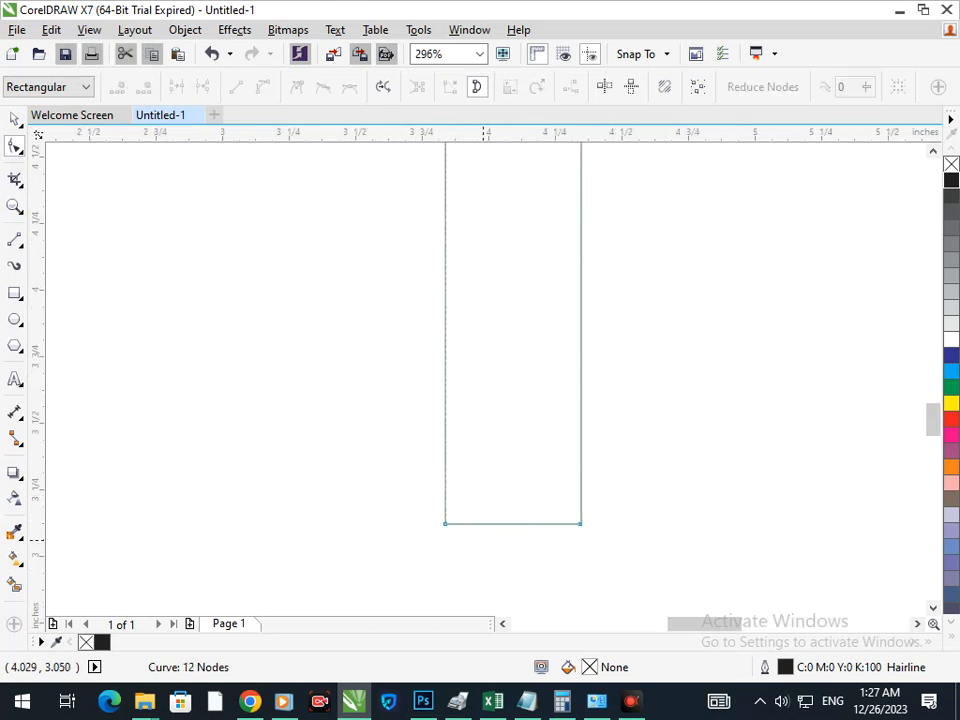
Pull the vertical bar's two lower corner nodes outward symmetrically to form a flared base about 5 inches wide.
{"action": "left_click_drag", "start_coordinate": [445, 524], "coordinate": [246, 516]}
{"action": "key", "text": "ctrl+z"}
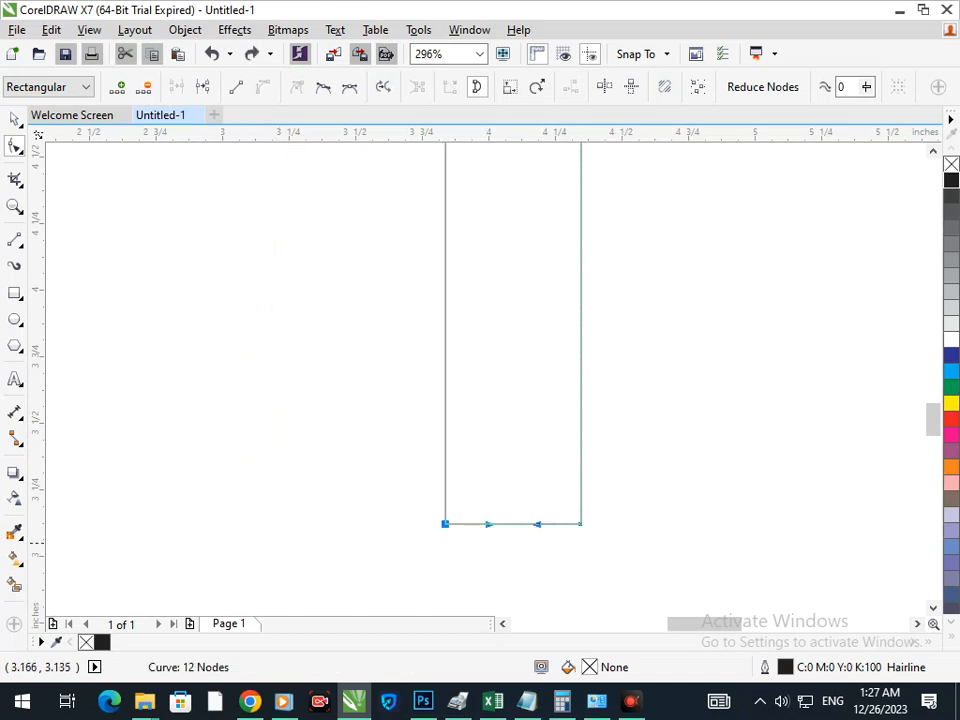
{"action": "key", "text": "shift+F4"}
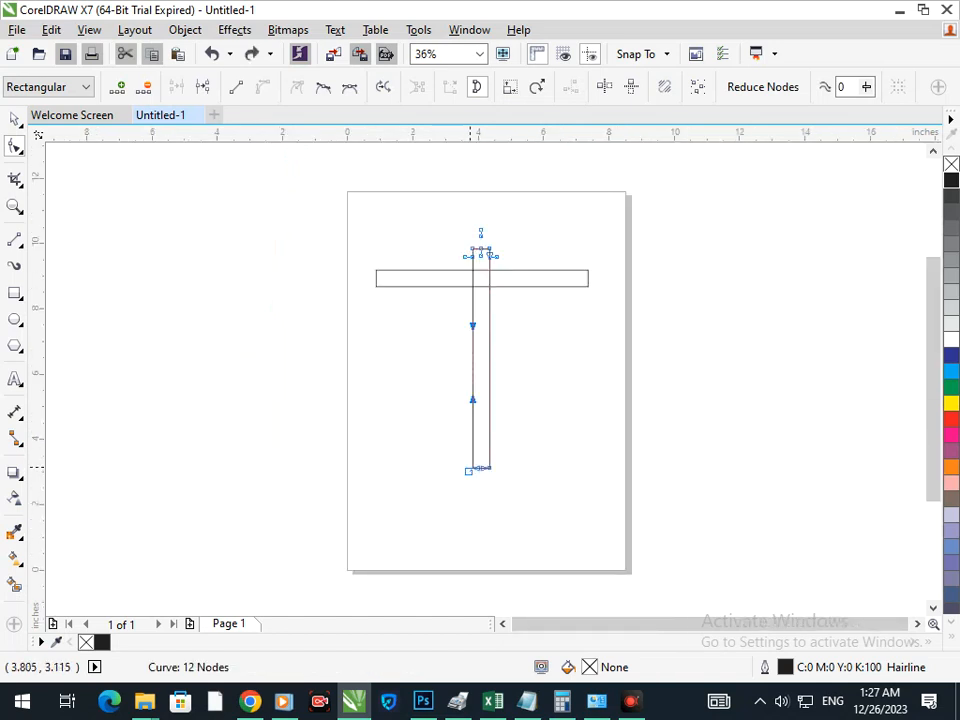
{"action": "left_click_drag", "start_coordinate": [468, 472], "coordinate": [396, 467]}
{"action": "left_click_drag", "start_coordinate": [487, 467], "coordinate": [559, 467]}
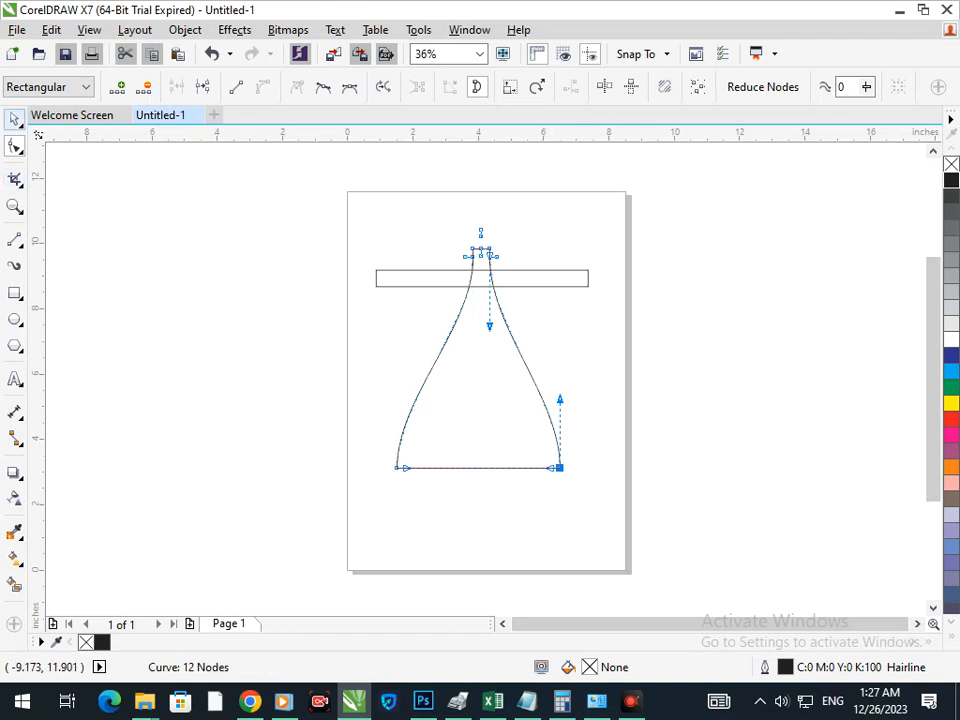
{"action": "left_click", "coordinate": [15, 118]}
{"action": "left_click", "coordinate": [198, 373]}
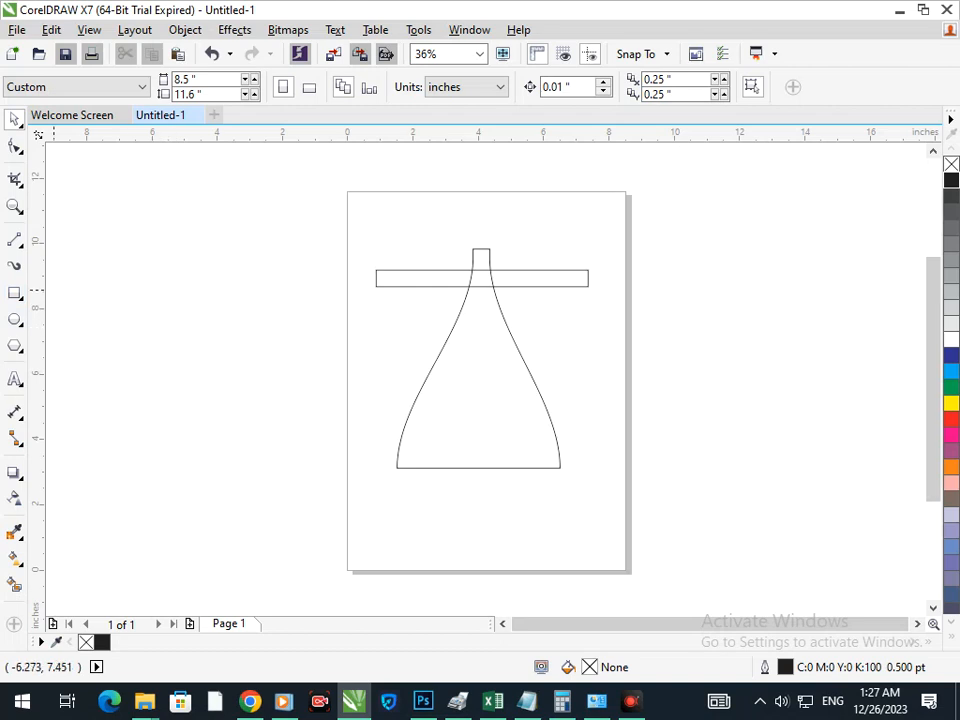
{"action": "left_click", "coordinate": [14, 293]}
{"action": "left_click_drag", "start_coordinate": [473, 315], "coordinate": [481, 380]}
{"action": "left_click", "coordinate": [14, 119]}
{"action": "left_click", "coordinate": [480, 382]}
{"action": "key", "text": "Delete"}
Straighten both curved sides of the flared shape by moving the curve handles of its lower corner nodes inward.
{"action": "left_click", "coordinate": [14, 146]}
{"action": "left_click", "coordinate": [425, 384]}
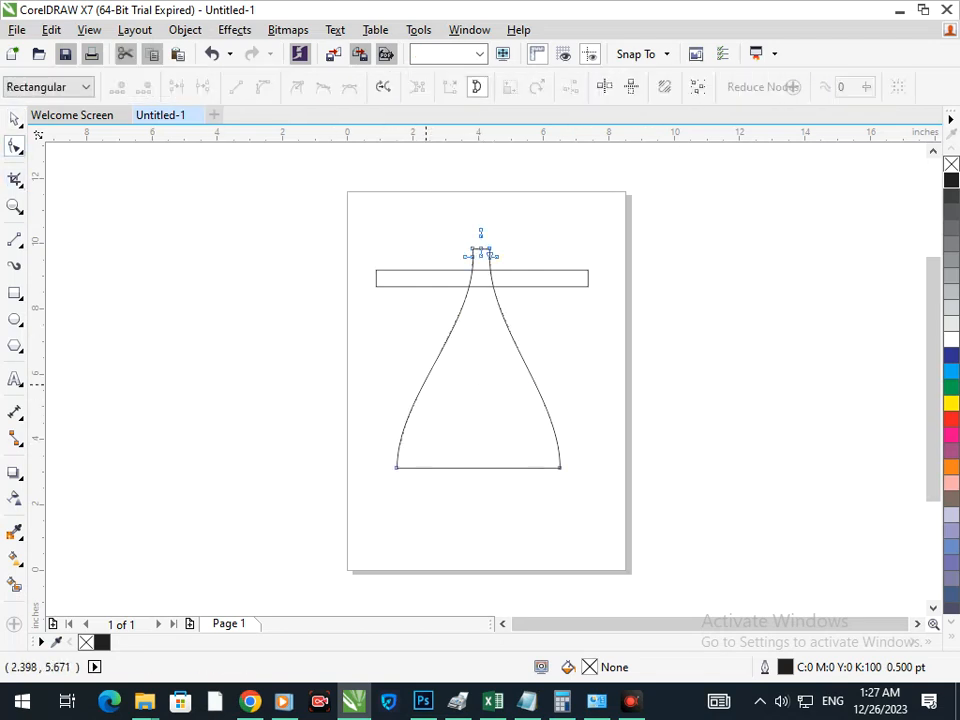
{"action": "left_click", "coordinate": [396, 467]}
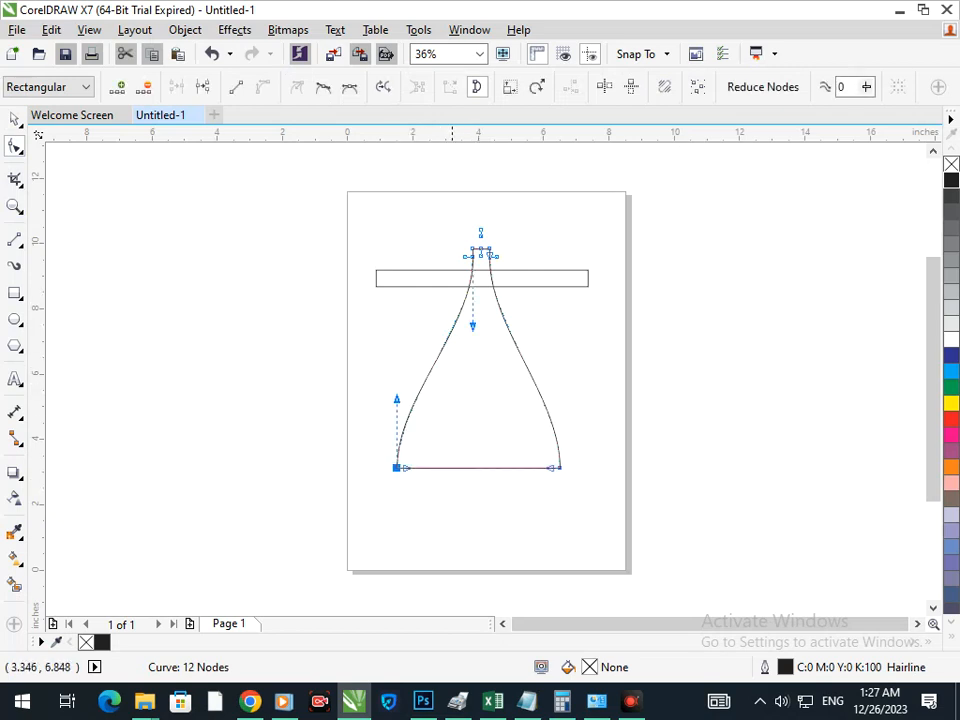
{"action": "left_click_drag", "start_coordinate": [400, 397], "coordinate": [434, 355]}
{"action": "left_click", "coordinate": [560, 467]}
{"action": "mouse_move", "coordinate": [560, 400]}
{"action": "left_mouse_down"}
{"action": "mouse_move", "coordinate": [500, 366]}
{"action": "mouse_move", "coordinate": [509, 355]}
{"action": "mouse_move", "coordinate": [521, 375]}
{"action": "mouse_move", "coordinate": [510, 333]}
{"action": "mouse_move", "coordinate": [539, 377]}
{"action": "mouse_move", "coordinate": [526, 372]}
{"action": "mouse_move", "coordinate": [525, 337]}
{"action": "mouse_move", "coordinate": [531, 376]}
{"action": "mouse_move", "coordinate": [545, 388]}
{"action": "mouse_move", "coordinate": [521, 362]}
{"action": "left_mouse_up"}
{"action": "left_click", "coordinate": [554, 391]}
{"action": "left_click", "coordinate": [559, 466]}
{"action": "left_click", "coordinate": [566, 423]}
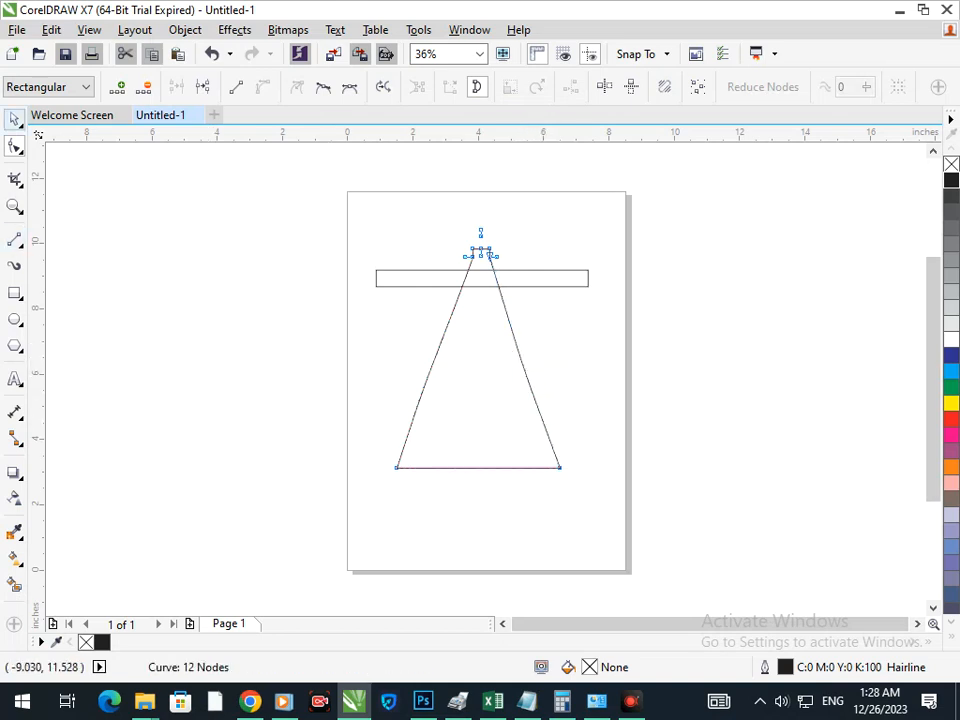
{"action": "left_click", "coordinate": [15, 120]}
{"action": "left_click", "coordinate": [110, 272]}
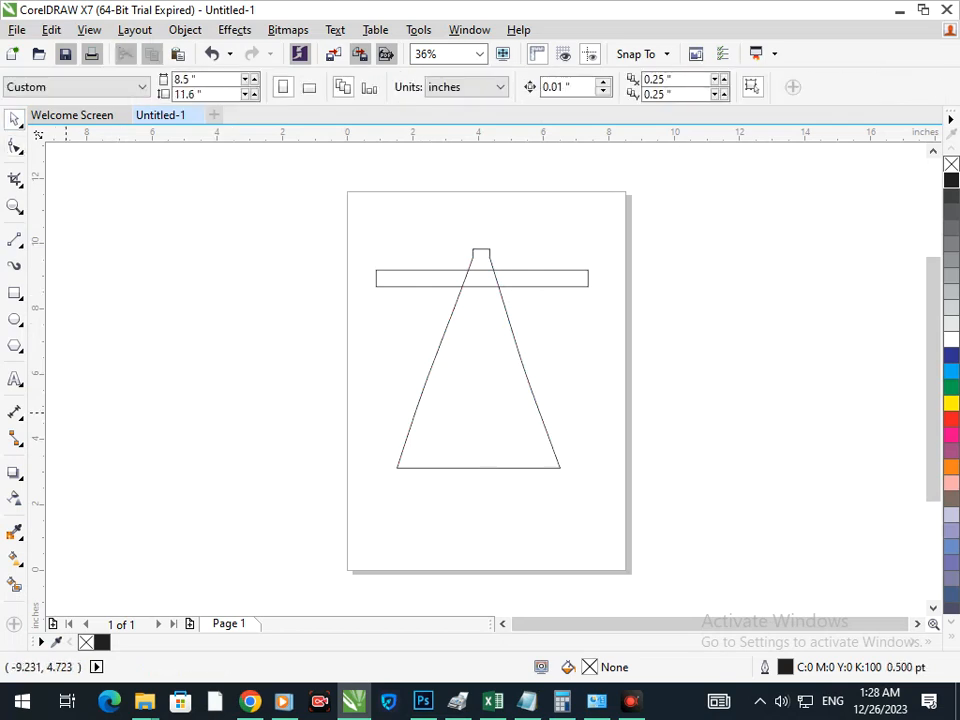
Nudge the flared shape's right edge outward at its midpoint to straighten its slight bend.
{"action": "key", "text": "space"}
{"action": "left_click", "coordinate": [558, 466]}
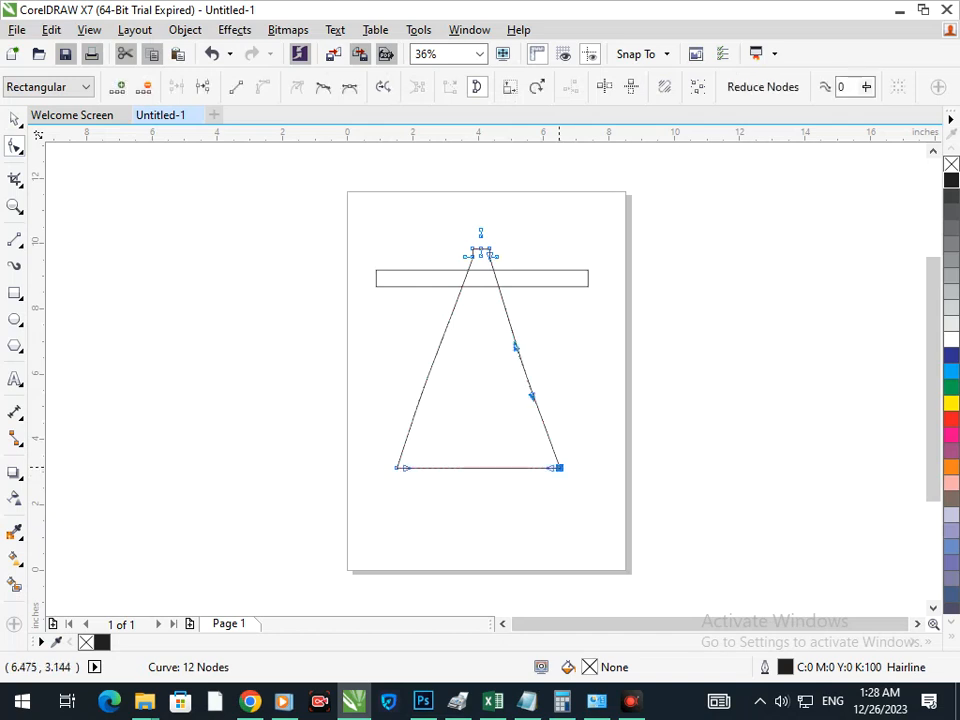
{"action": "left_click", "coordinate": [552, 348]}
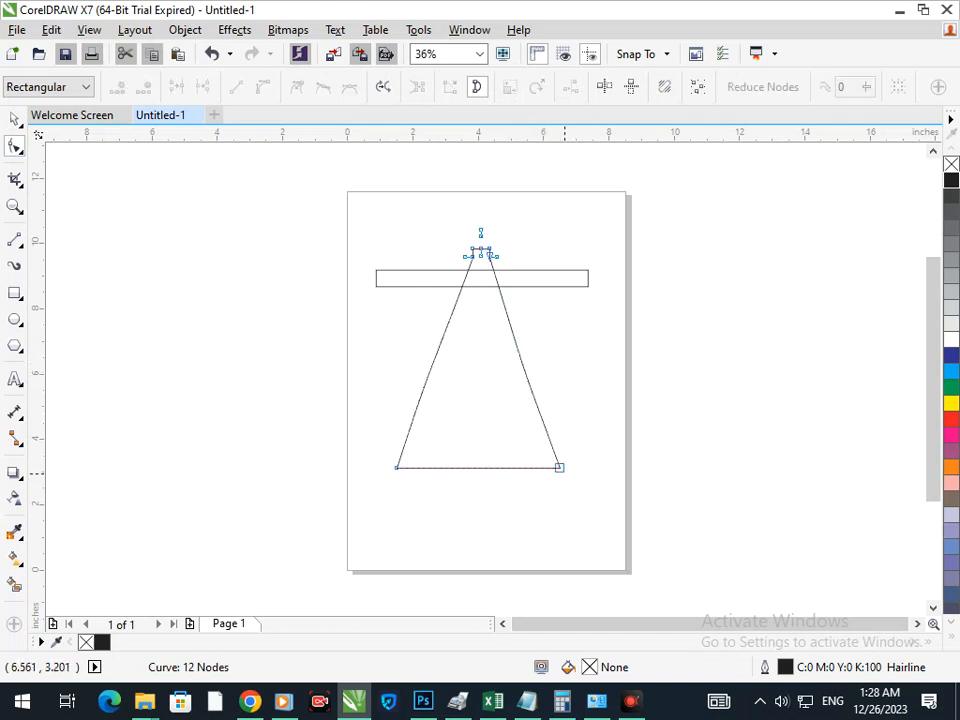
{"action": "left_click", "coordinate": [559, 467]}
{"action": "mouse_move", "coordinate": [448, 246]}
{"action": "left_mouse_down"}
{"action": "mouse_move", "coordinate": [529, 341]}
{"action": "mouse_move", "coordinate": [540, 336]}
{"action": "left_mouse_up"}
{"action": "scroll", "coordinate": [546, 332], "scroll_direction": "up", "scroll_amount": 2}
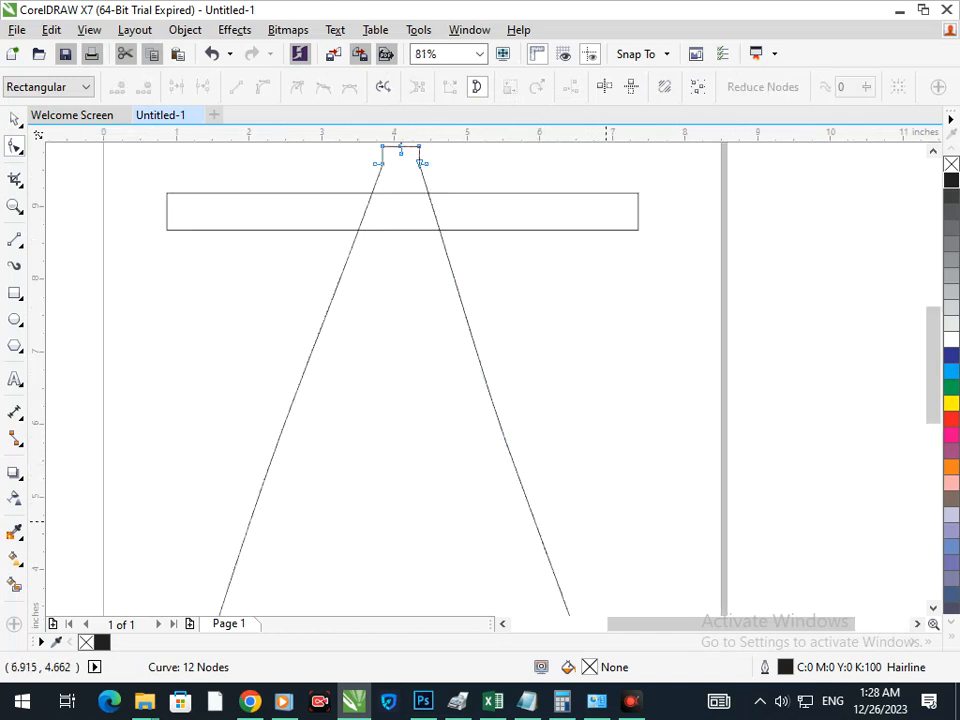
{"action": "scroll", "coordinate": [540, 506], "scroll_direction": "down", "scroll_amount": 2}
{"action": "left_click", "coordinate": [560, 468]}
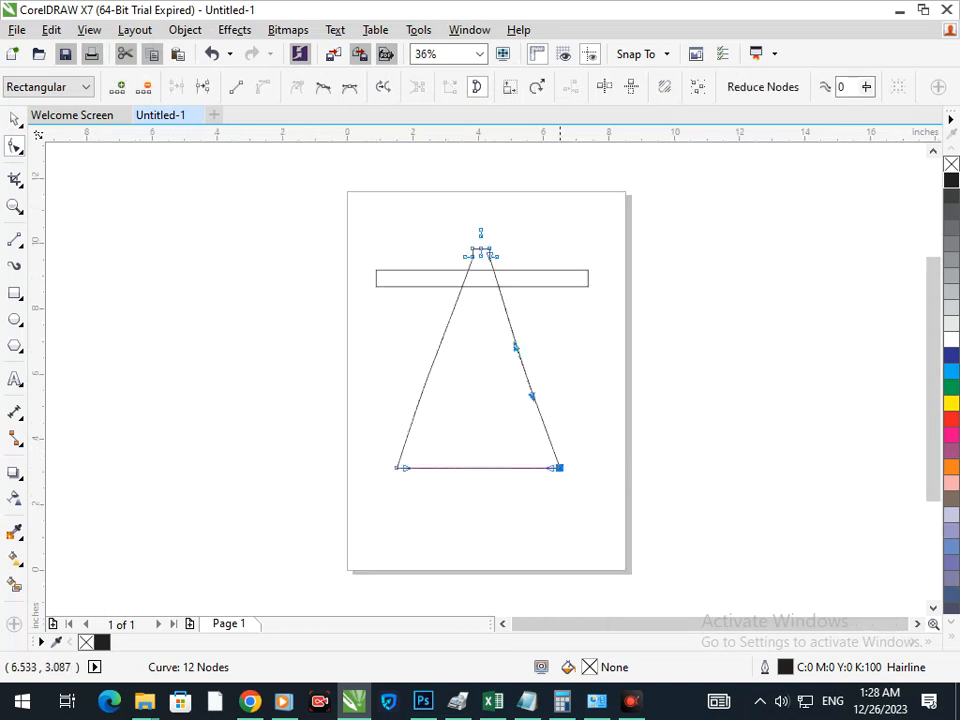
{"action": "left_click", "coordinate": [525, 377]}
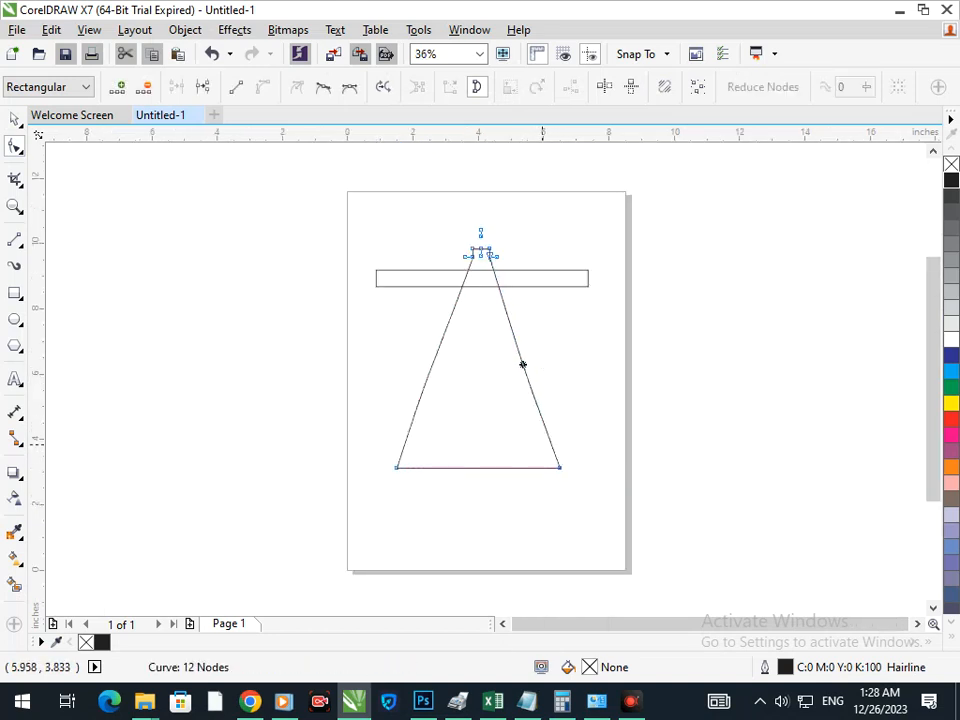
{"action": "key", "text": "Right"}
{"action": "key", "text": "Right"}
{"action": "key", "text": "Right"}
{"action": "key", "text": "Right"}
{"action": "key", "text": "Right"}
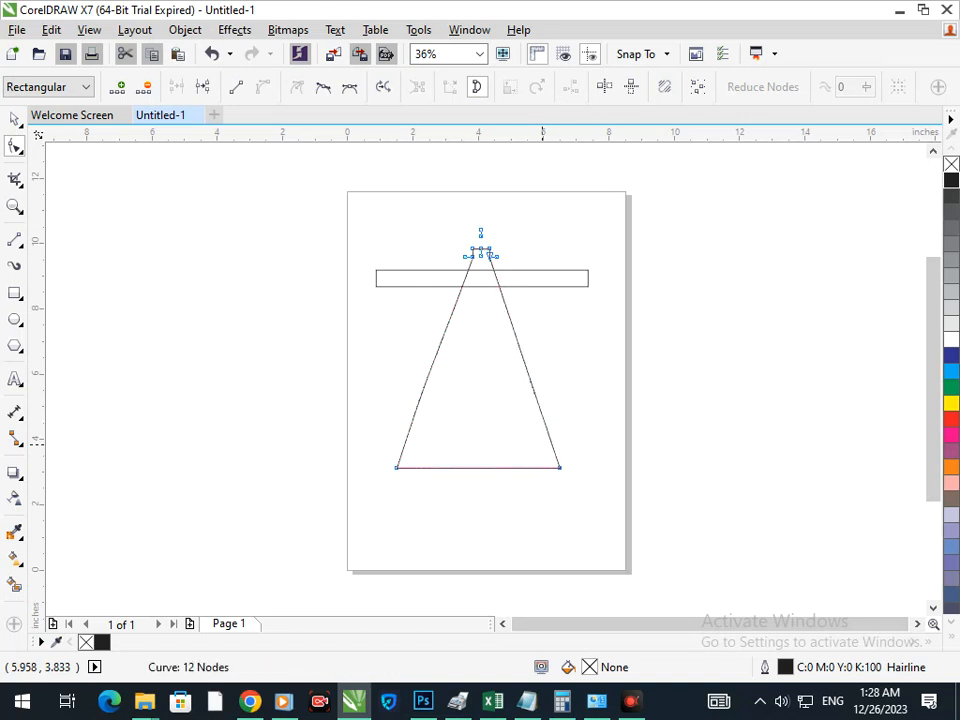
Straighten the slight bend in the flared shape's left edge by adjusting the edge at its midpoint.
{"action": "left_click", "coordinate": [14, 119]}
{"action": "left_click", "coordinate": [173, 374]}
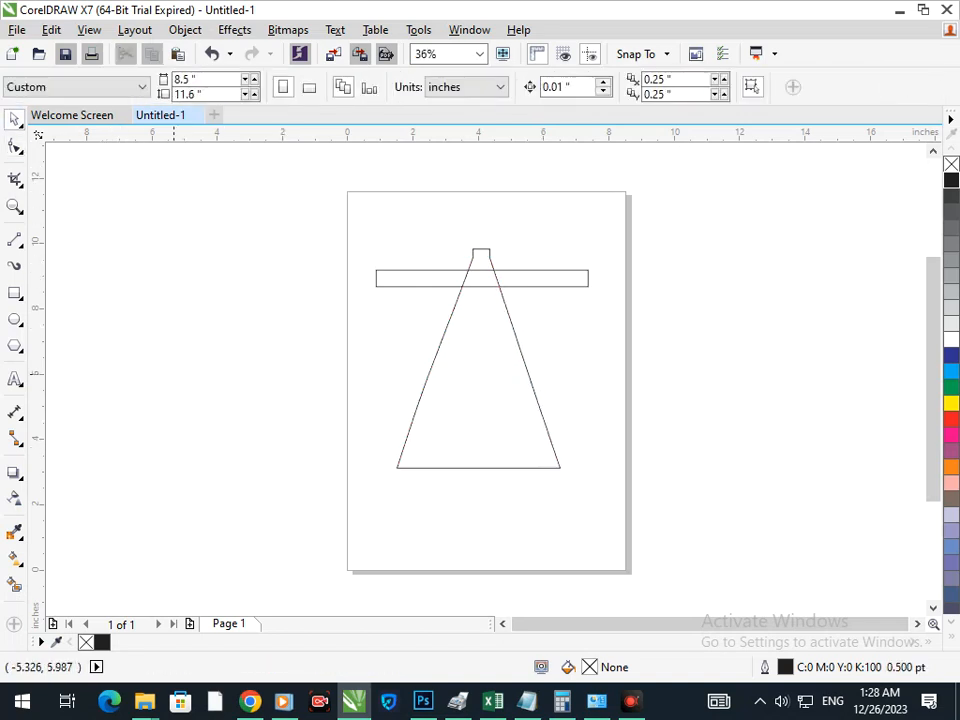
{"action": "key", "text": "space"}
{"action": "left_click", "coordinate": [429, 369]}
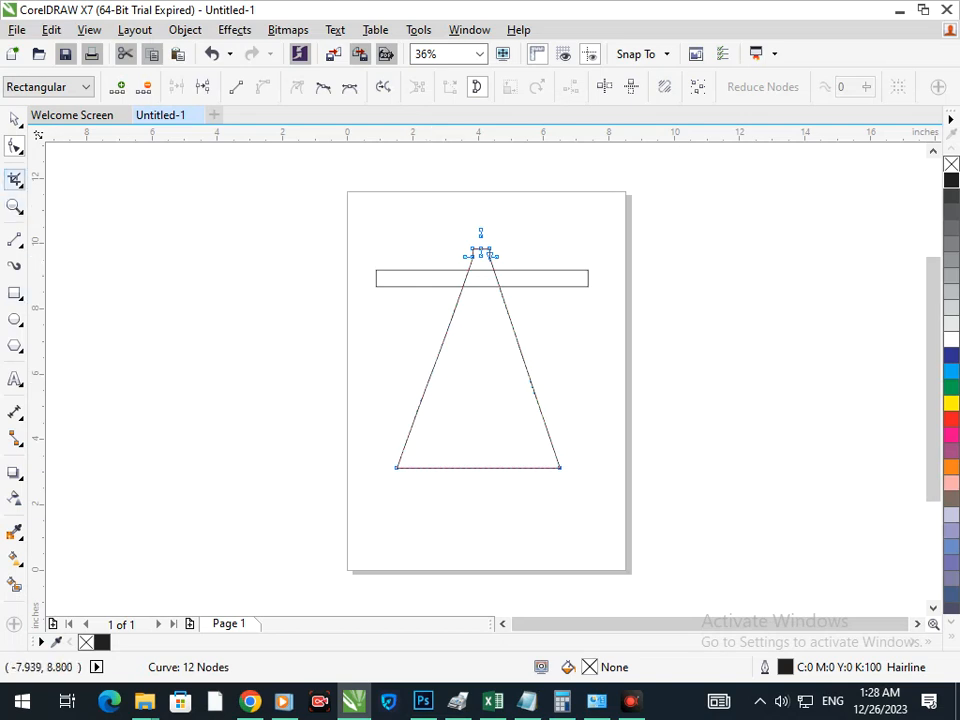
Remove the flared shape's segments projecting above the horizontal bar with Virtual Segment Delete.
{"action": "left_click", "coordinate": [19, 184]}
{"action": "left_click", "coordinate": [84, 219]}
{"action": "left_click_drag", "start_coordinate": [377, 207], "coordinate": [552, 257]}
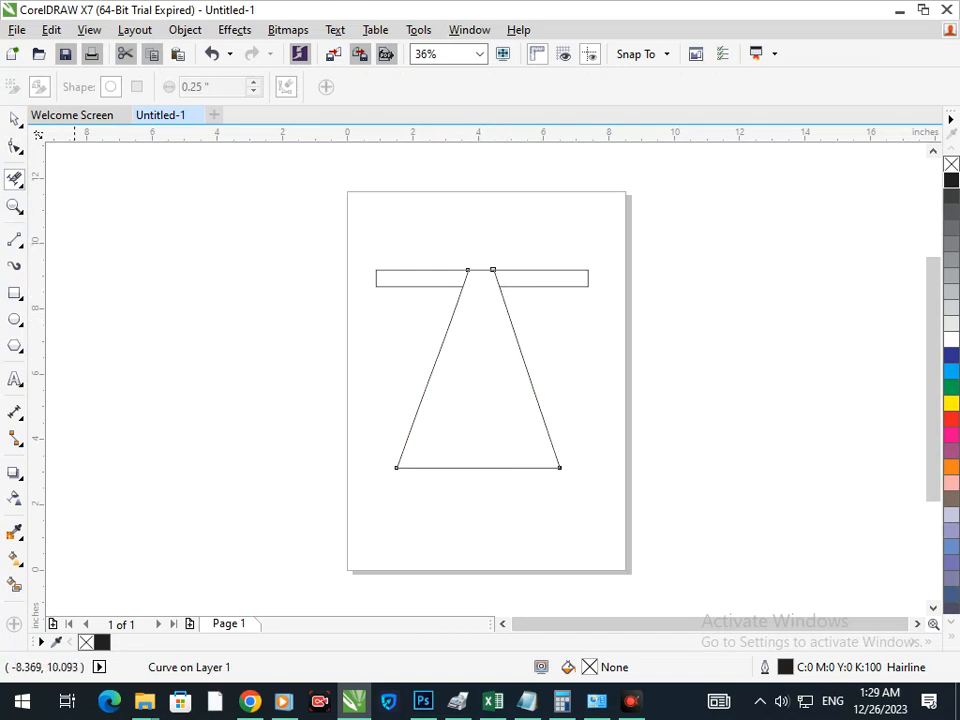
{"action": "key", "text": "ctrl+z"}
Move the flared shape's lower-left corner node about 1 inch inward and adjust its curve handles to straighten the left side.
{"action": "key", "text": "F10"}
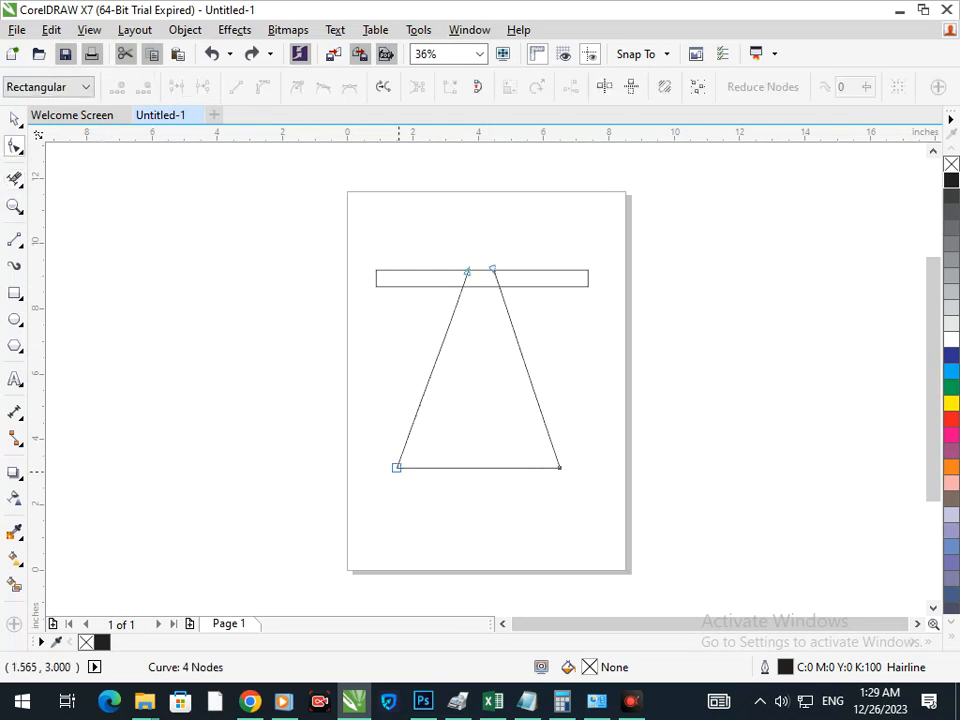
{"action": "left_click_drag", "start_coordinate": [398, 467], "coordinate": [429, 465]}
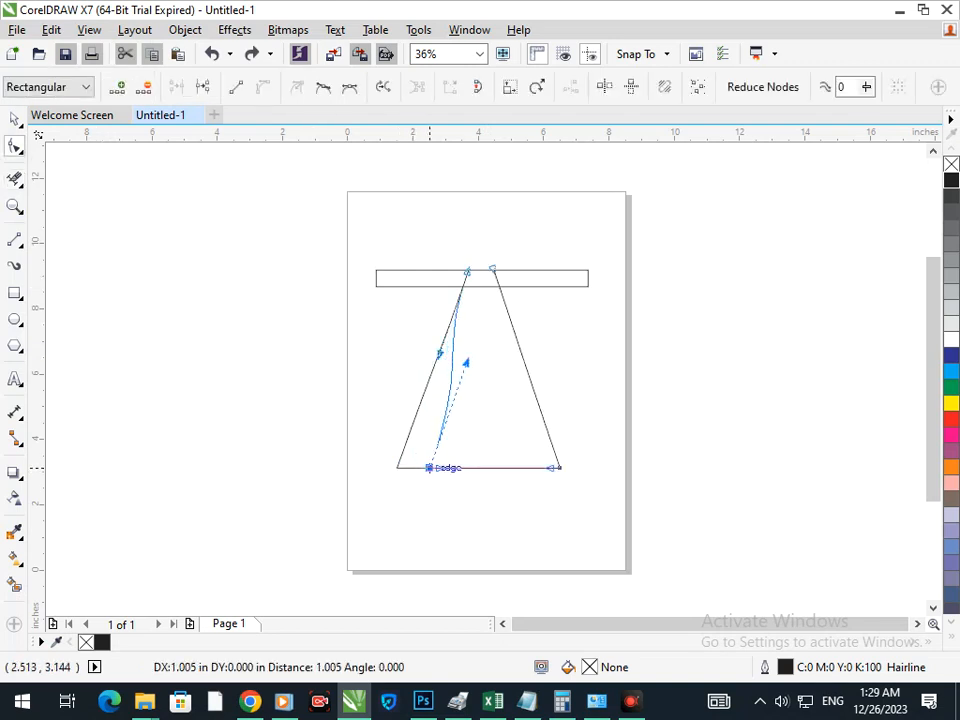
{"action": "left_click_drag", "start_coordinate": [465, 362], "coordinate": [448, 384]}
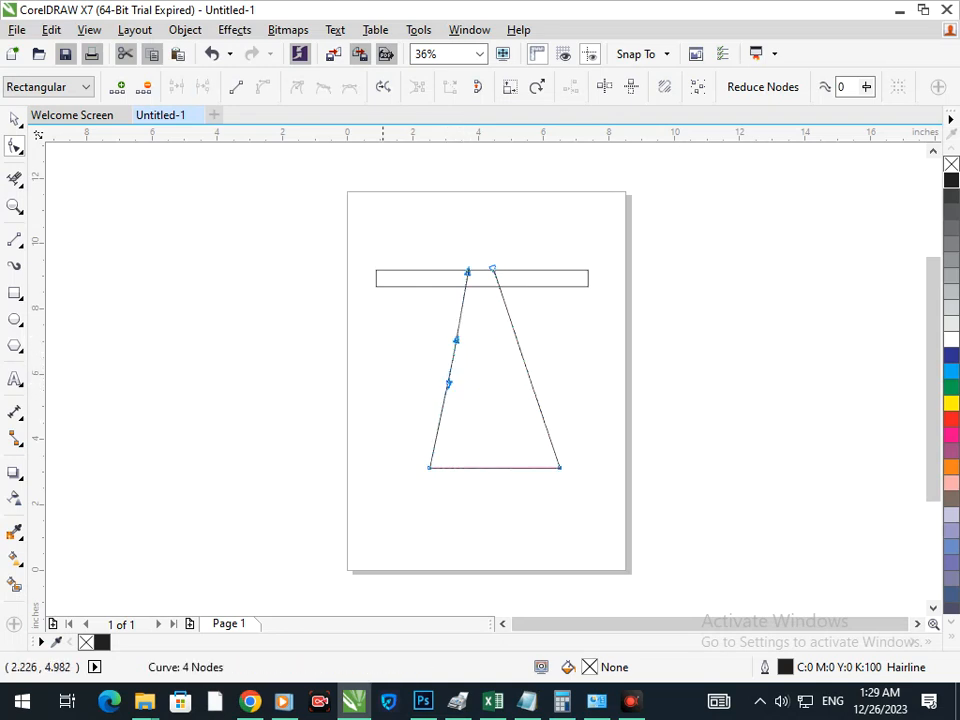
{"action": "left_click", "coordinate": [14, 119]}
{"action": "left_click", "coordinate": [90, 520]}
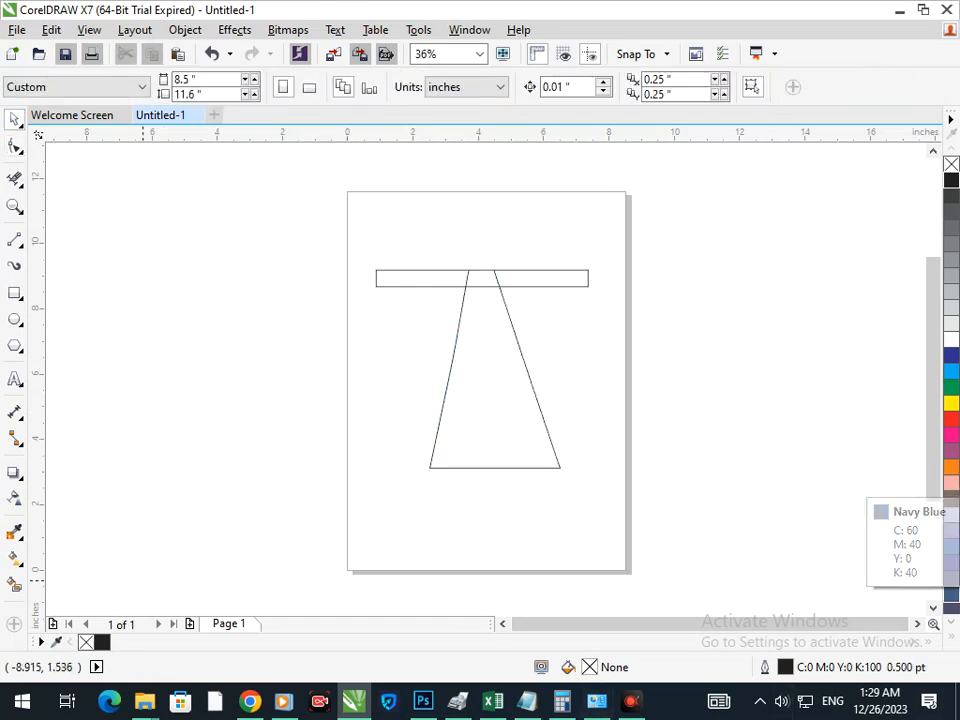
Move the flared shape's lower-right corner node slightly inward and align the right side's curve handles.
{"action": "left_click", "coordinate": [15, 146]}
{"action": "left_click", "coordinate": [557, 460]}
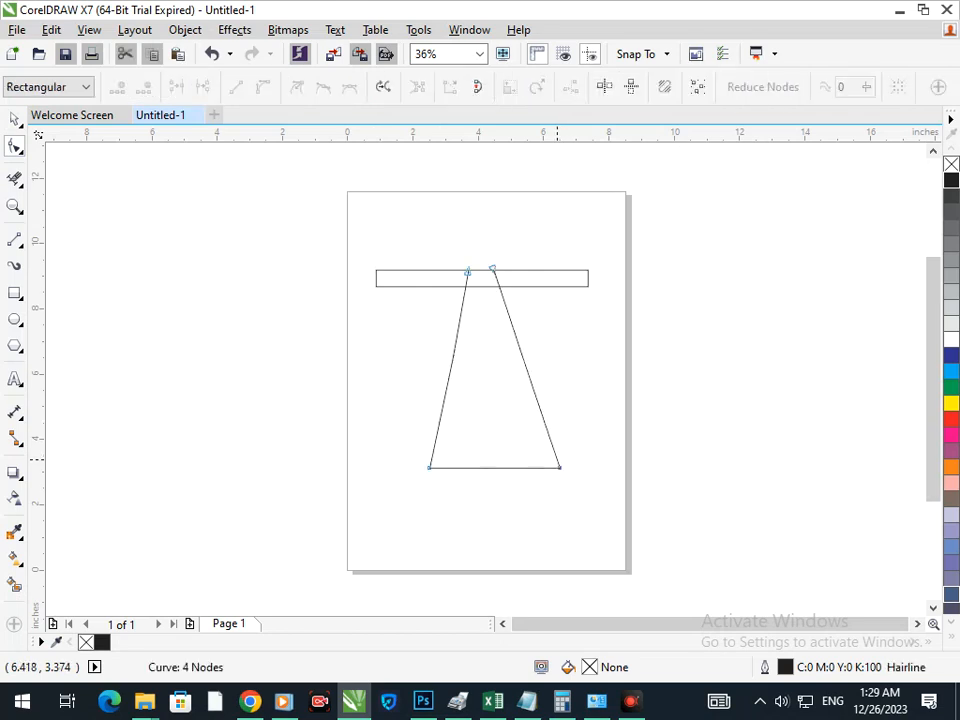
{"action": "left_click", "coordinate": [560, 467]}
{"action": "left_click_drag", "start_coordinate": [558, 465], "coordinate": [547, 466]}
{"action": "left_click_drag", "start_coordinate": [536, 390], "coordinate": [521, 395]}
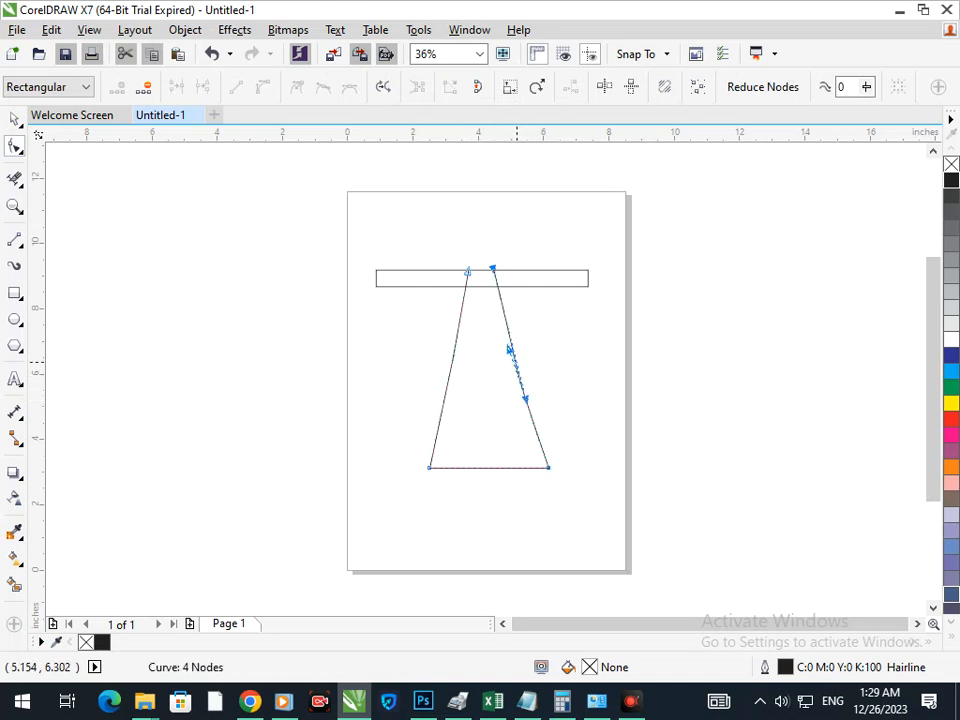
{"action": "left_click_drag", "start_coordinate": [511, 351], "coordinate": [515, 351]}
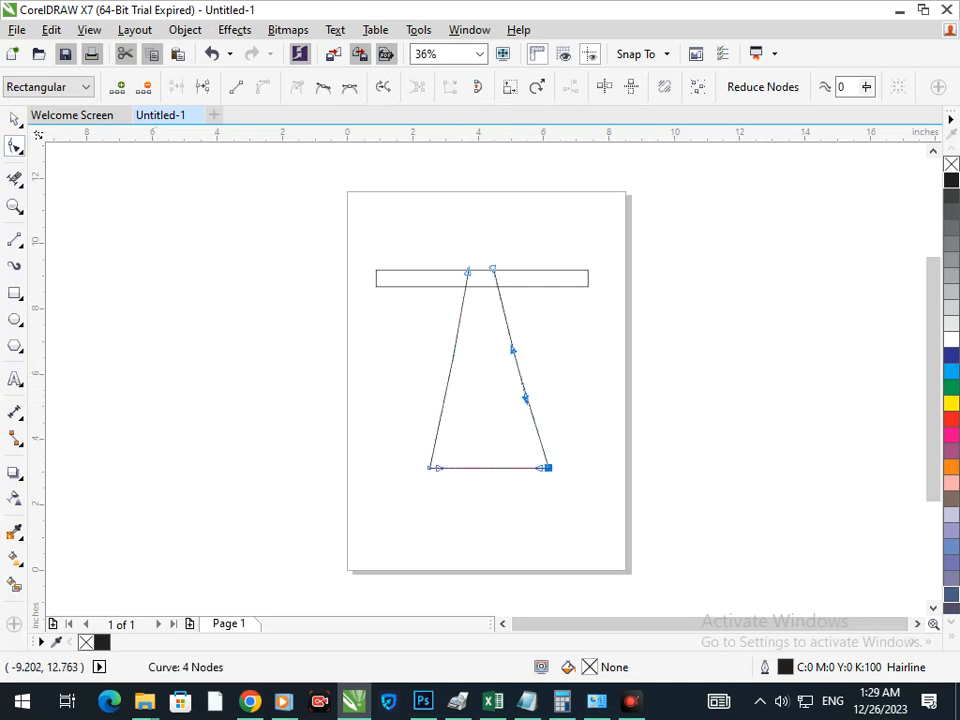
{"action": "left_click", "coordinate": [14, 119]}
{"action": "key", "text": "Escape"}
Nudge the right side of the flared shape outward near its middle to smooth out the bend.
{"action": "key", "text": "space"}
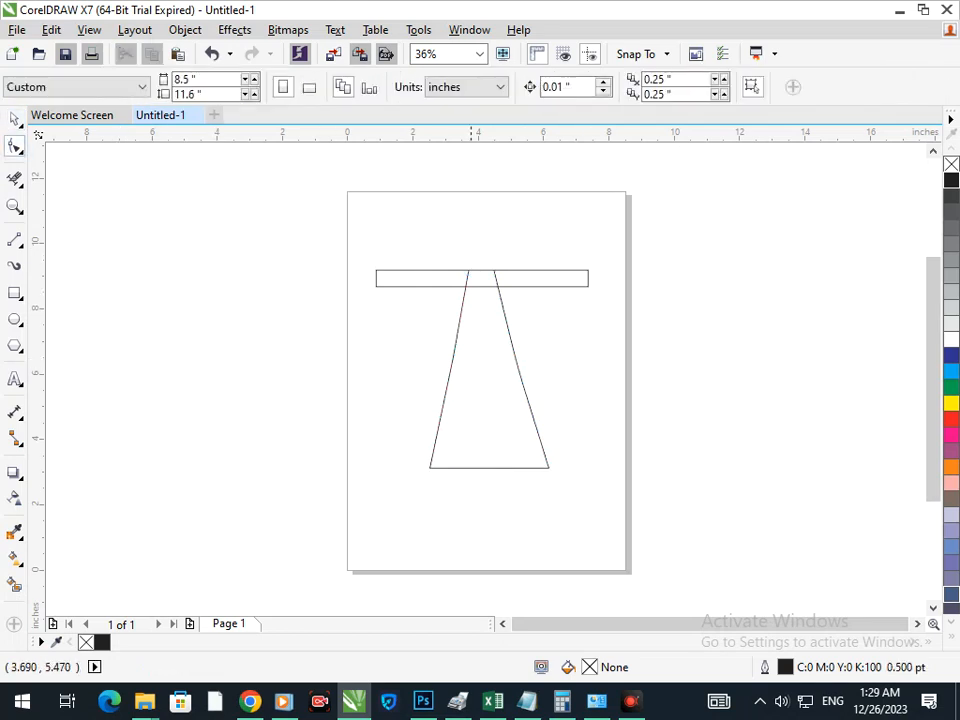
{"action": "left_click", "coordinate": [523, 389]}
{"action": "left_click_drag", "start_coordinate": [524, 389], "coordinate": [526, 389]}
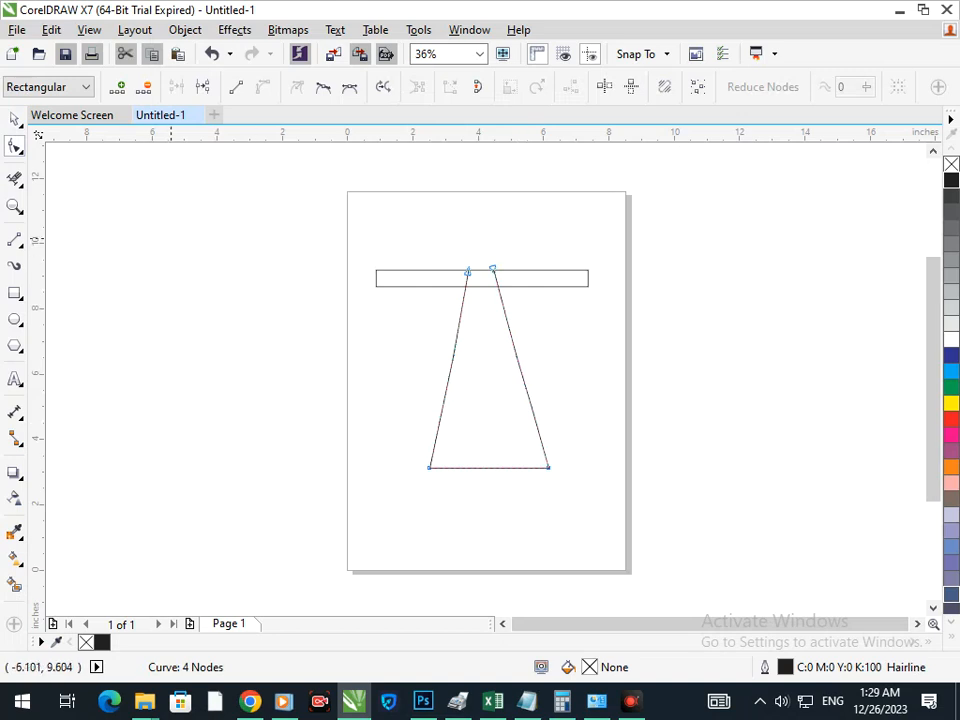
{"action": "key", "text": "space"}
{"action": "key", "text": "Escape"}
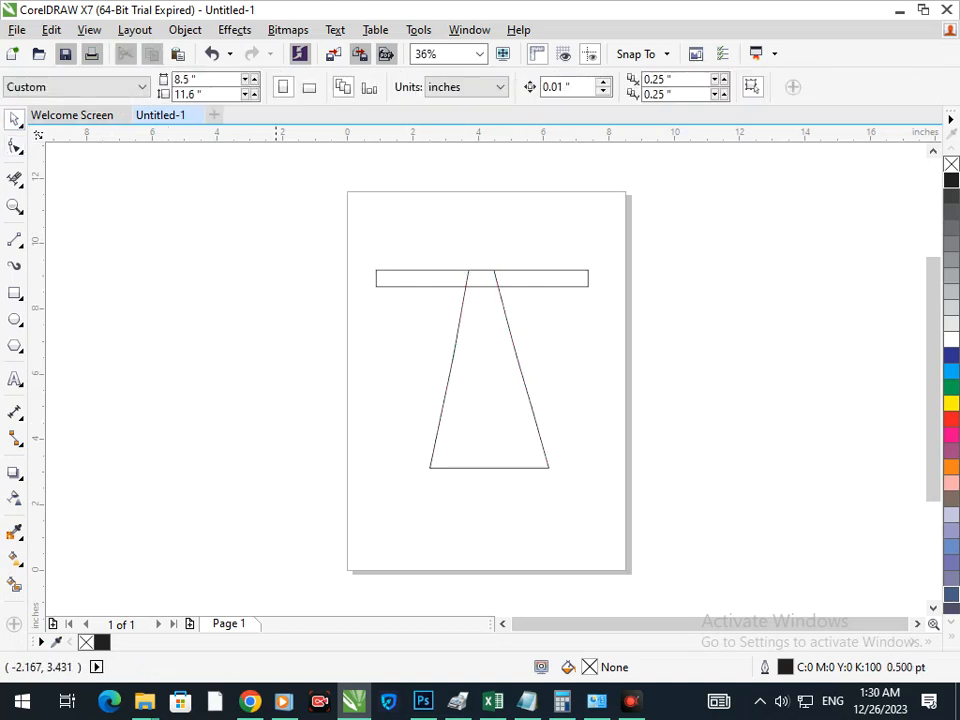
Draw a horizontal line across the middle of the flared shape and place a copy just below it.
{"action": "left_click", "coordinate": [14, 240]}
{"action": "left_click_drag", "start_coordinate": [430, 378], "coordinate": [570, 378]}
{"action": "key", "text": "space"}
{"action": "key", "text": "Escape"}
{"action": "left_click_drag", "start_coordinate": [445, 378], "coordinate": [440, 392]}
{"action": "right_click", "coordinate": [440, 392]}
{"action": "left_click", "coordinate": [354, 437]}
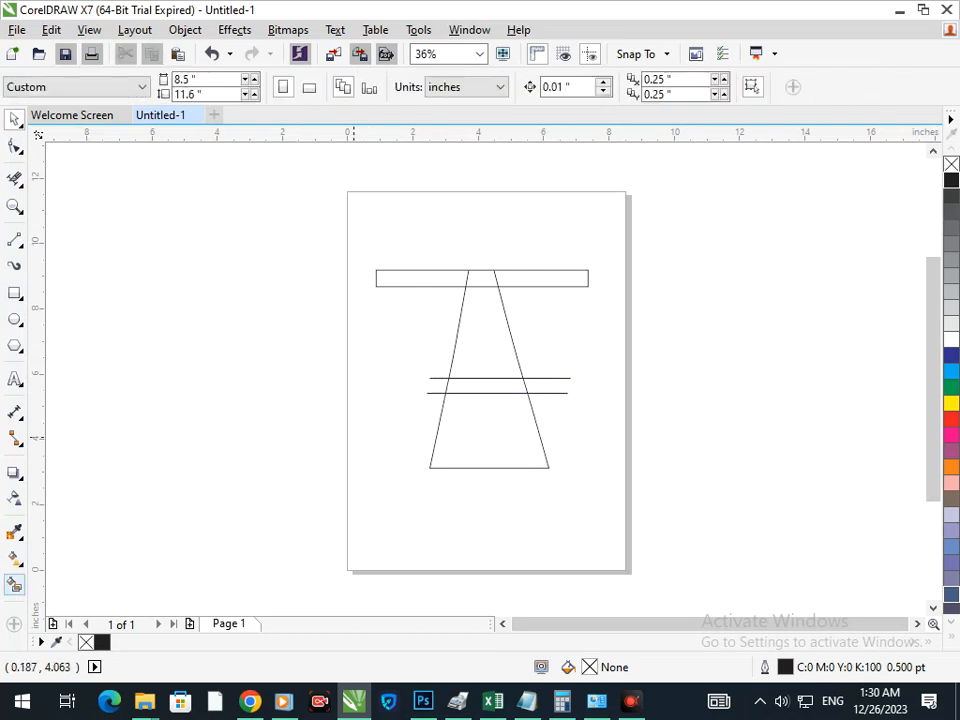
Smart Fill the crossbar area and the horizontal bar with C:40 M:20 Y:0 K:40 and no outline, and remove the two guide lines.
{"action": "left_click", "coordinate": [15, 585]}
{"action": "left_click", "coordinate": [486, 385]}
{"action": "left_click", "coordinate": [526, 277]}
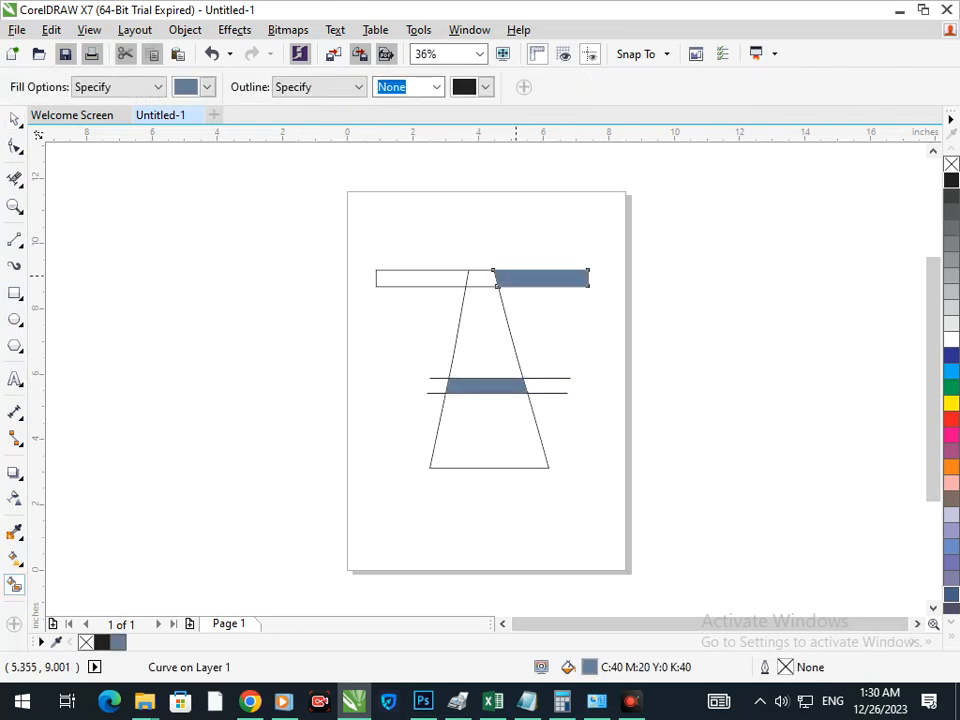
{"action": "left_click", "coordinate": [427, 277]}
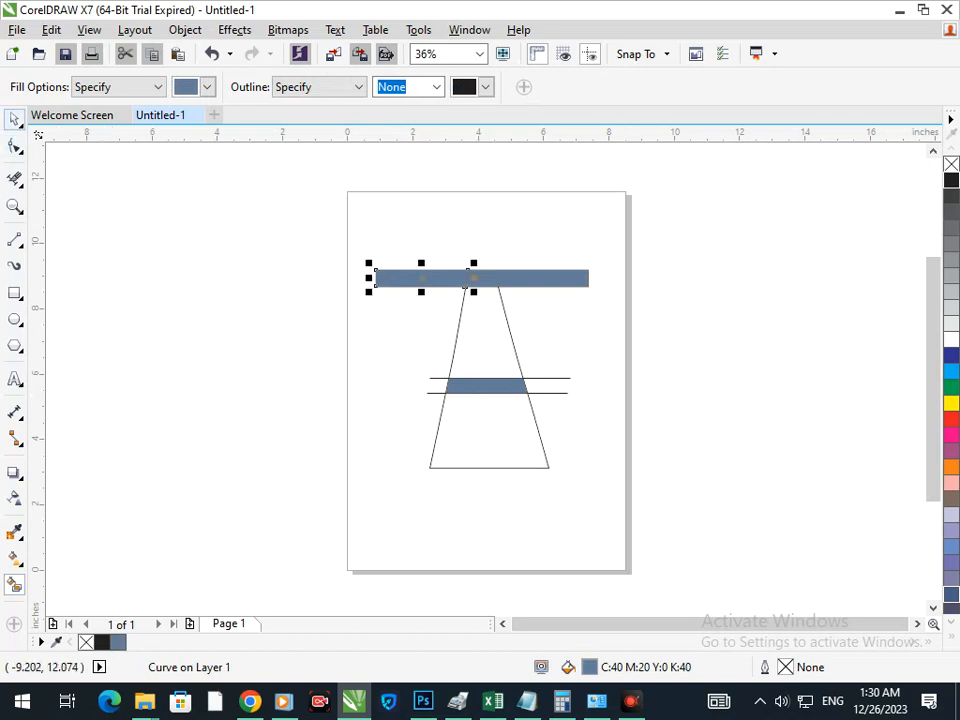
{"action": "left_click", "coordinate": [15, 119]}
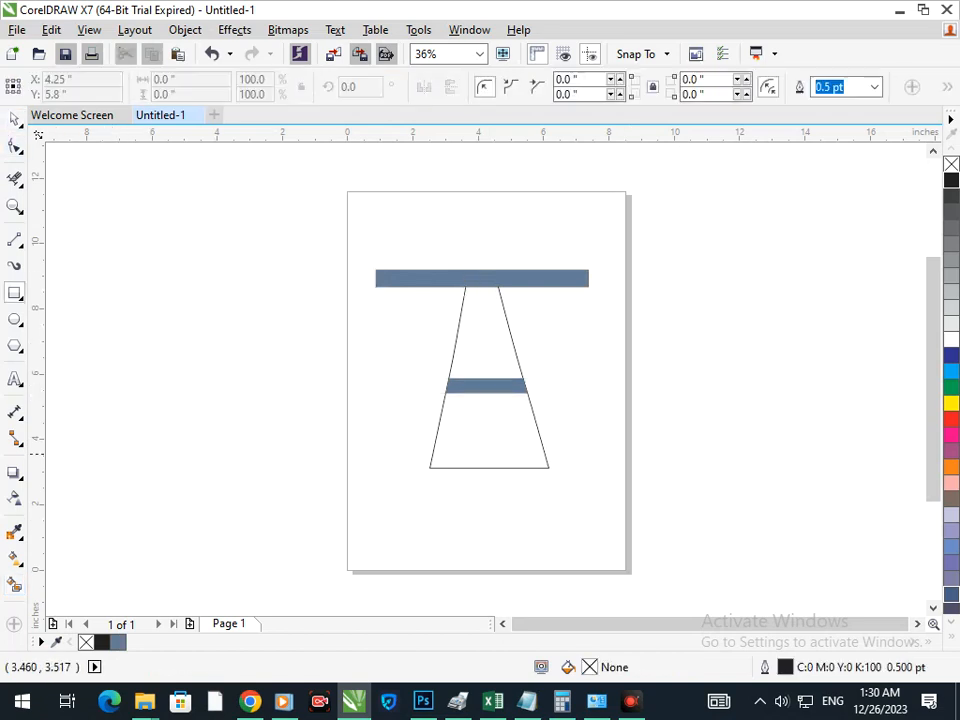
Try to cut a gap in the flared shape's base by deleting the segments of a rectangle drawn across it.
{"action": "left_click_drag", "start_coordinate": [449, 446], "coordinate": [537, 489]}
{"action": "left_click", "coordinate": [15, 179]}
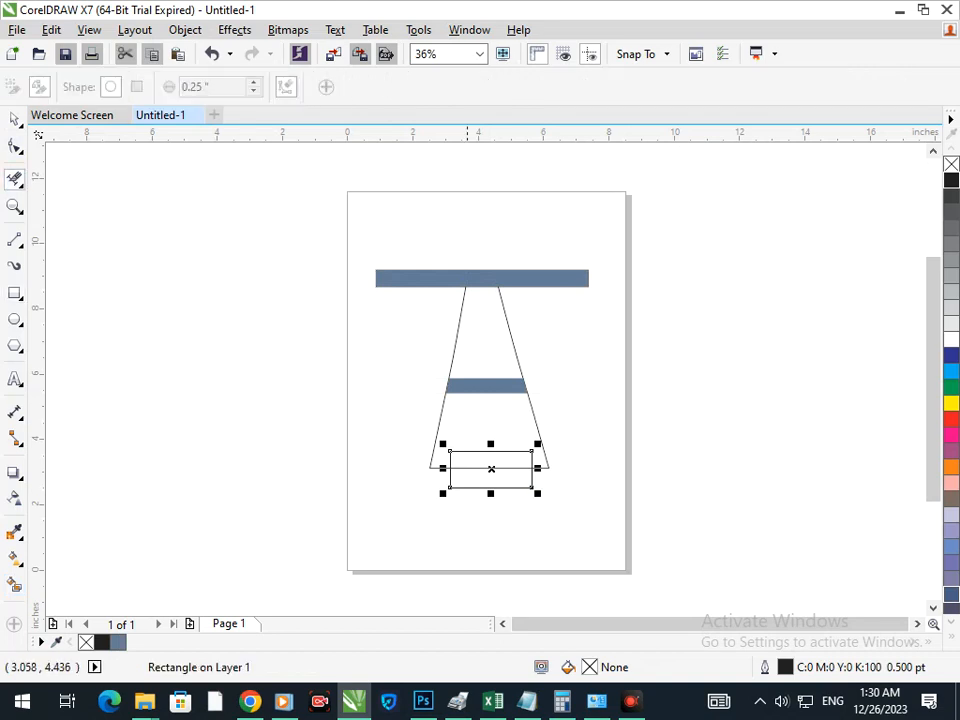
{"action": "left_click_drag", "start_coordinate": [437, 432], "coordinate": [541, 508]}
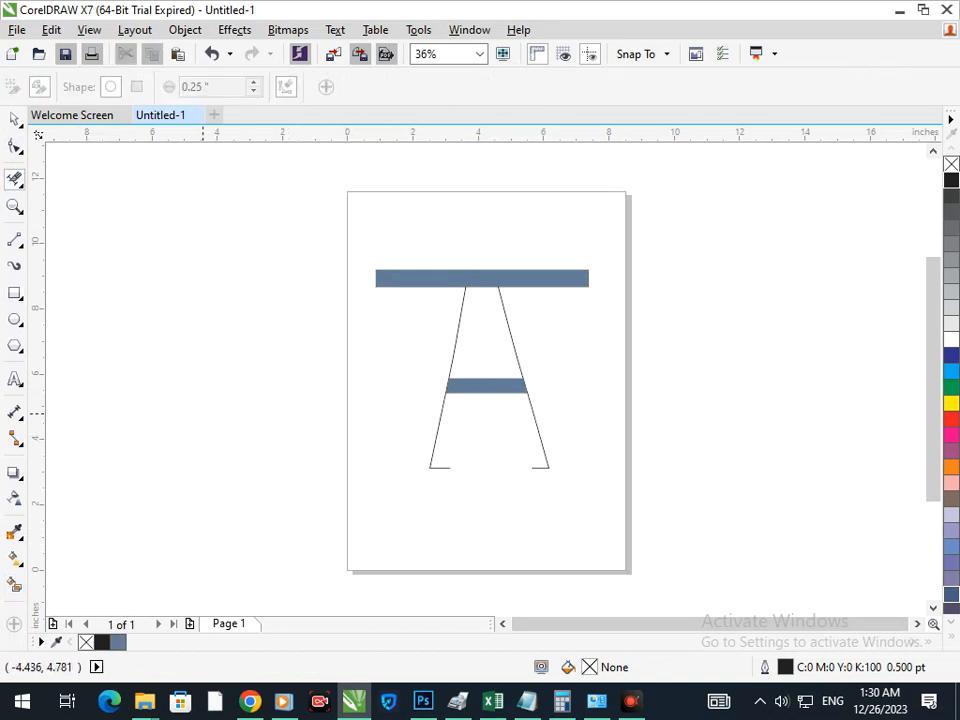
Undo the segment deletion at the base and delete the rectangle drawn over it.
{"action": "key", "text": "ctrl+z"}
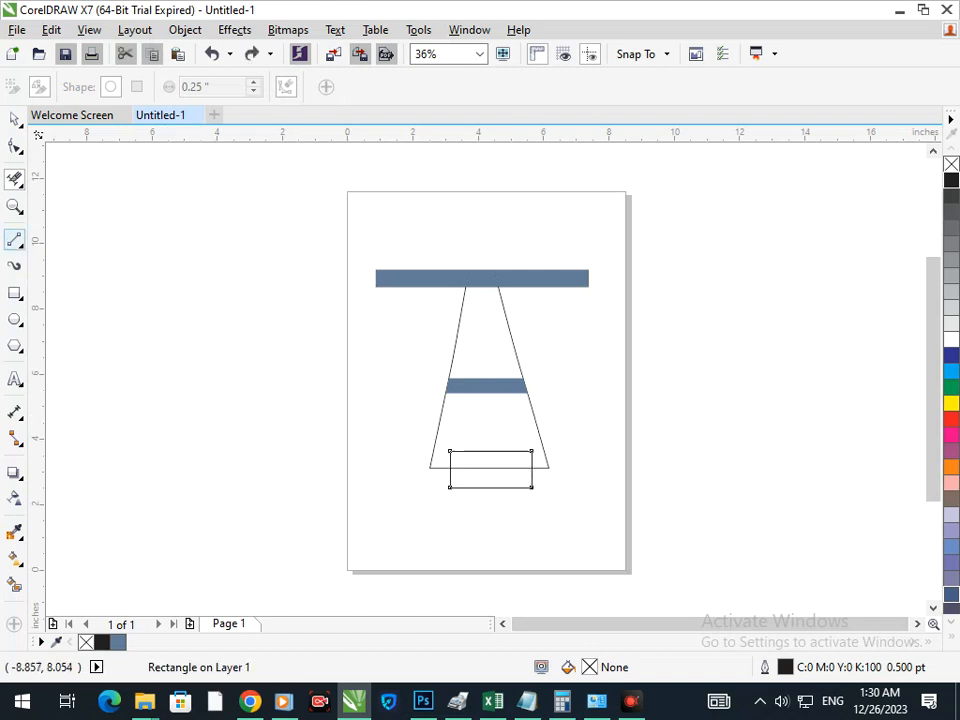
{"action": "left_click", "coordinate": [14, 119]}
{"action": "left_click", "coordinate": [120, 409]}
{"action": "left_click", "coordinate": [505, 488]}
{"action": "key", "text": "Delete"}
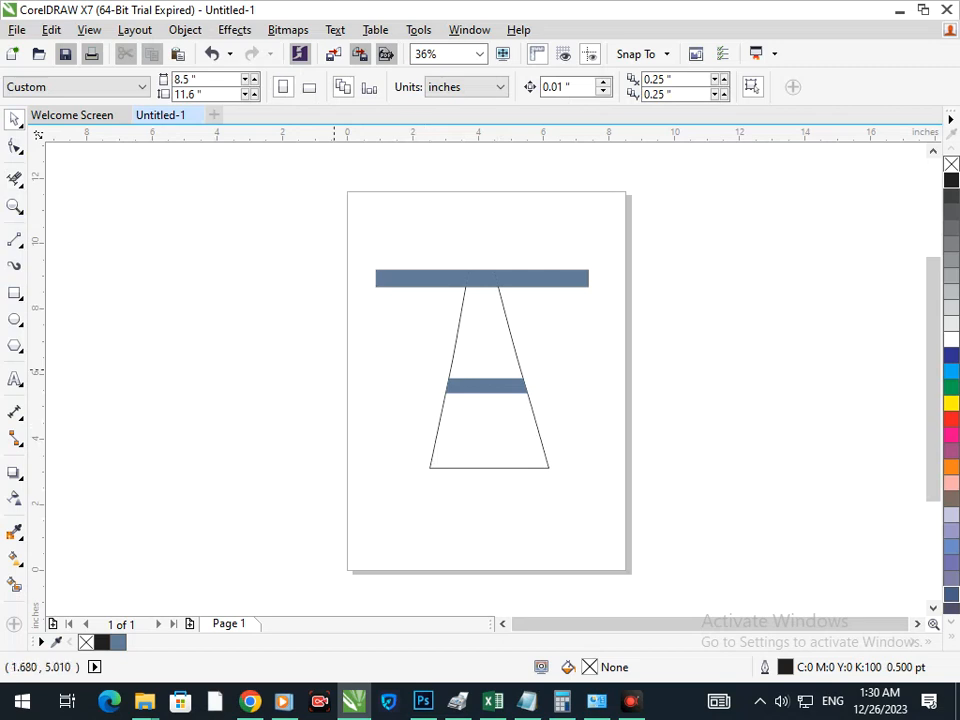
Draw a rectangle about 1 by 0.3 inches beneath the horizontal bar between the shape's sides and widen it to about 1.25 inches.
{"action": "left_click", "coordinate": [19, 297]}
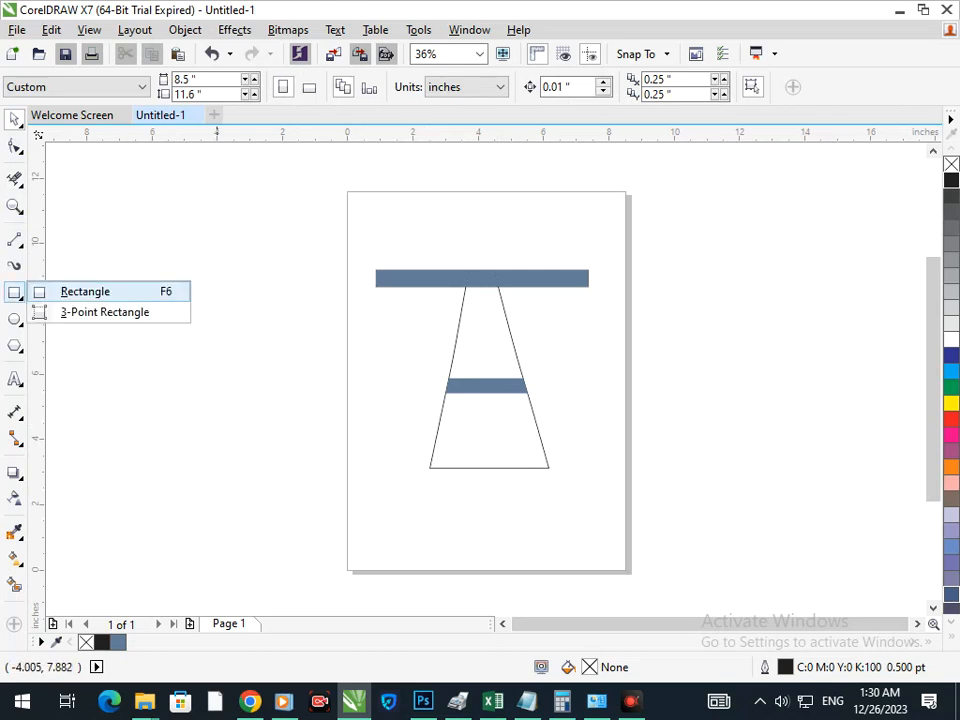
{"action": "left_click", "coordinate": [88, 291]}
{"action": "scroll", "coordinate": [515, 298], "scroll_direction": "up", "scroll_amount": 4}
{"action": "left_click_drag", "start_coordinate": [292, 250], "coordinate": [439, 295]}
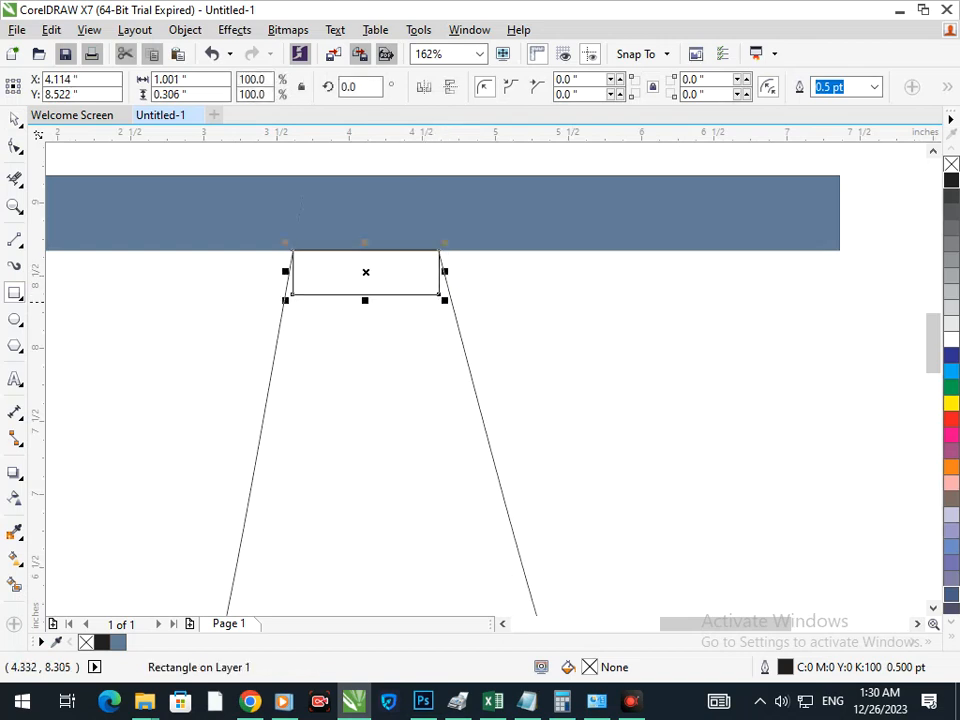
{"action": "left_click_drag", "start_coordinate": [285, 271], "coordinate": [305, 283]}
Try to detach the flared shape from the horizontal bar by deleting the line segments around the small rectangle.
{"action": "left_click", "coordinate": [14, 179]}
{"action": "left_click_drag", "start_coordinate": [434, 279], "coordinate": [475, 288]}
{"action": "key", "text": "shift+F4"}
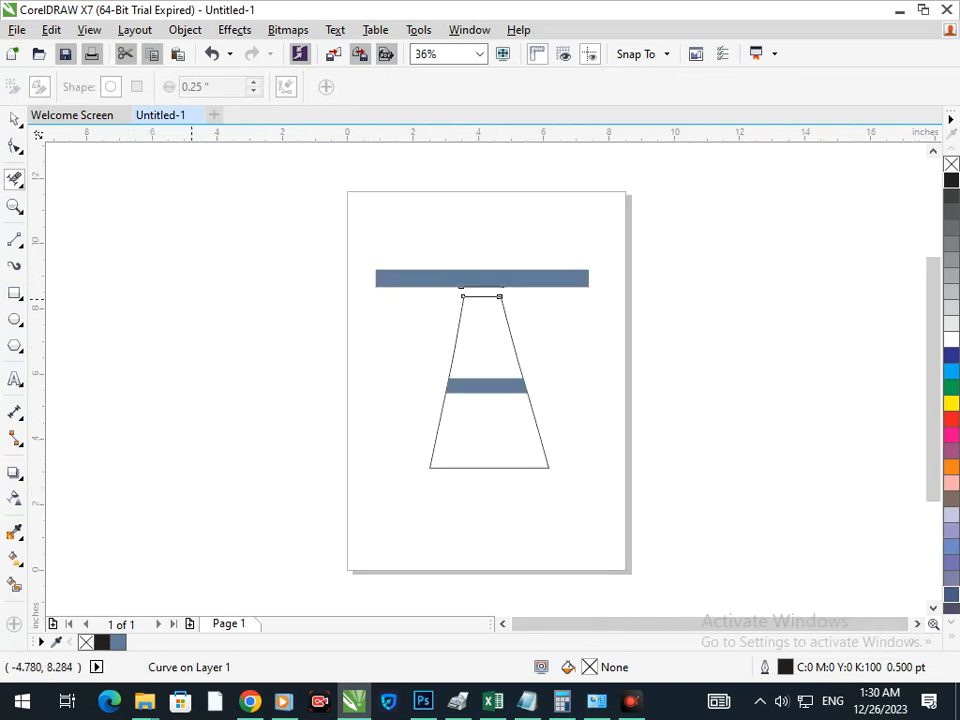
{"action": "left_click", "coordinate": [14, 119]}
{"action": "left_click", "coordinate": [353, 375]}
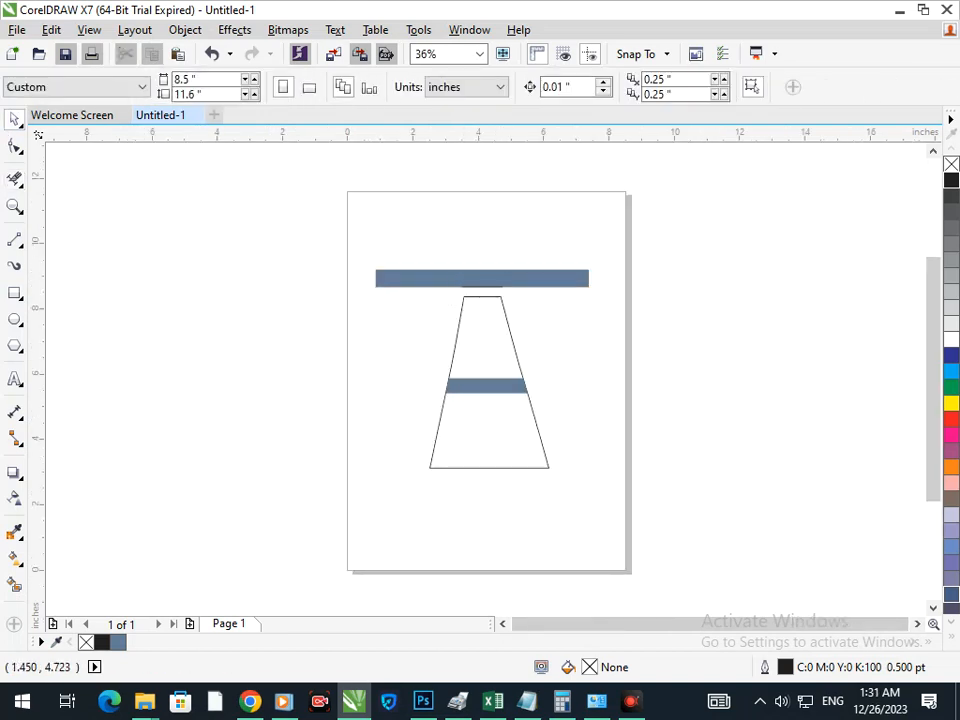
Try outline widths of 24 pt and 8 pt on the flared shape and the rectangle remnant above it.
{"action": "left_click", "coordinate": [434, 442]}
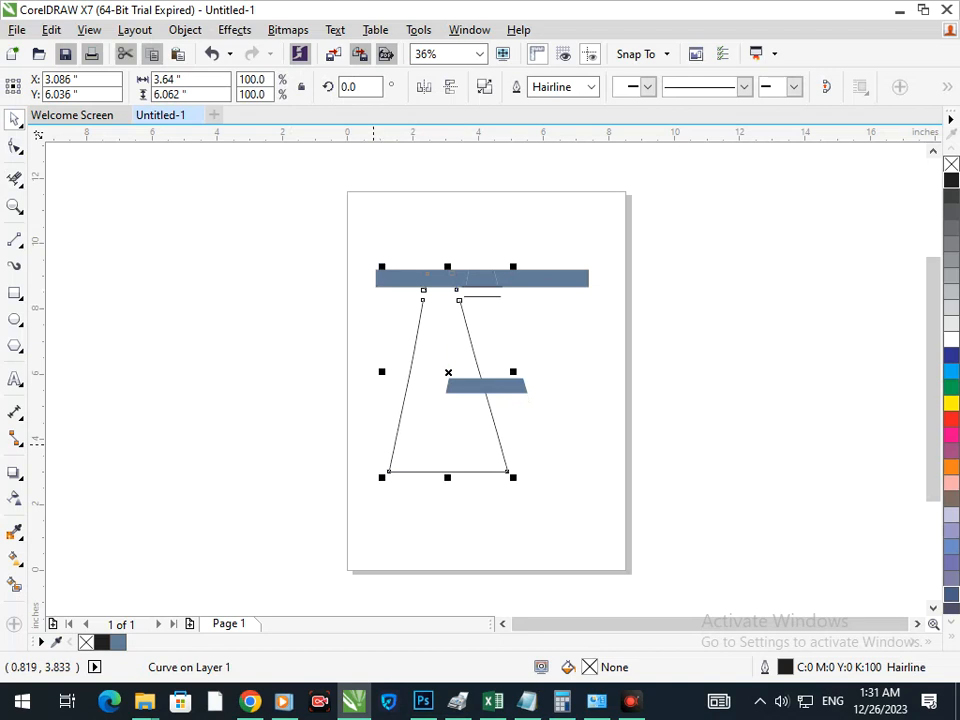
{"action": "left_click", "coordinate": [485, 294], "text": "shift"}
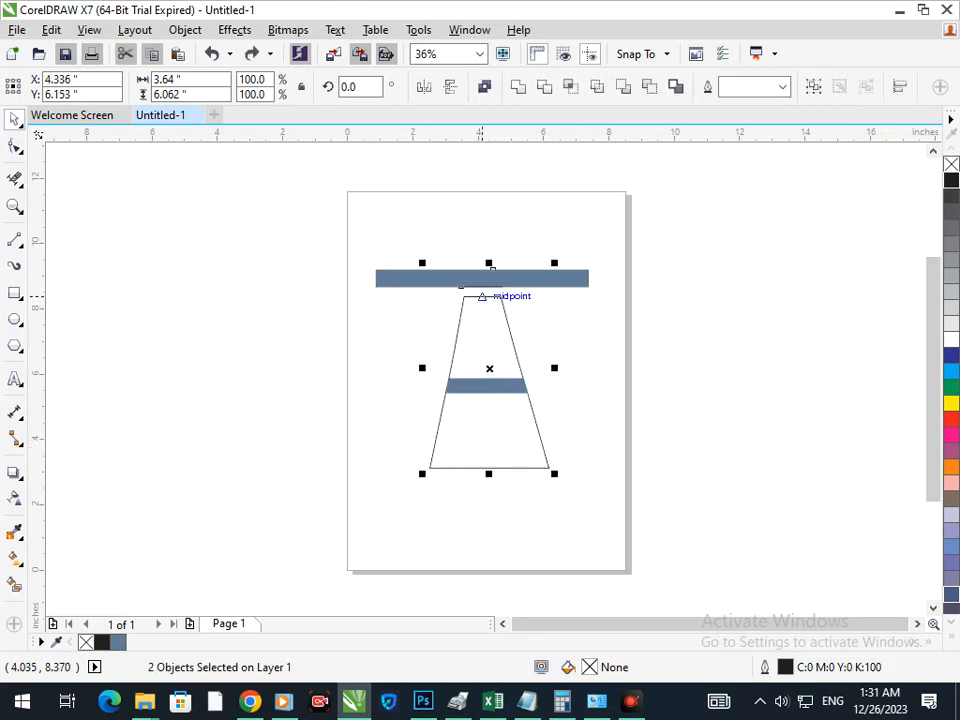
{"action": "left_click", "coordinate": [782, 87]}
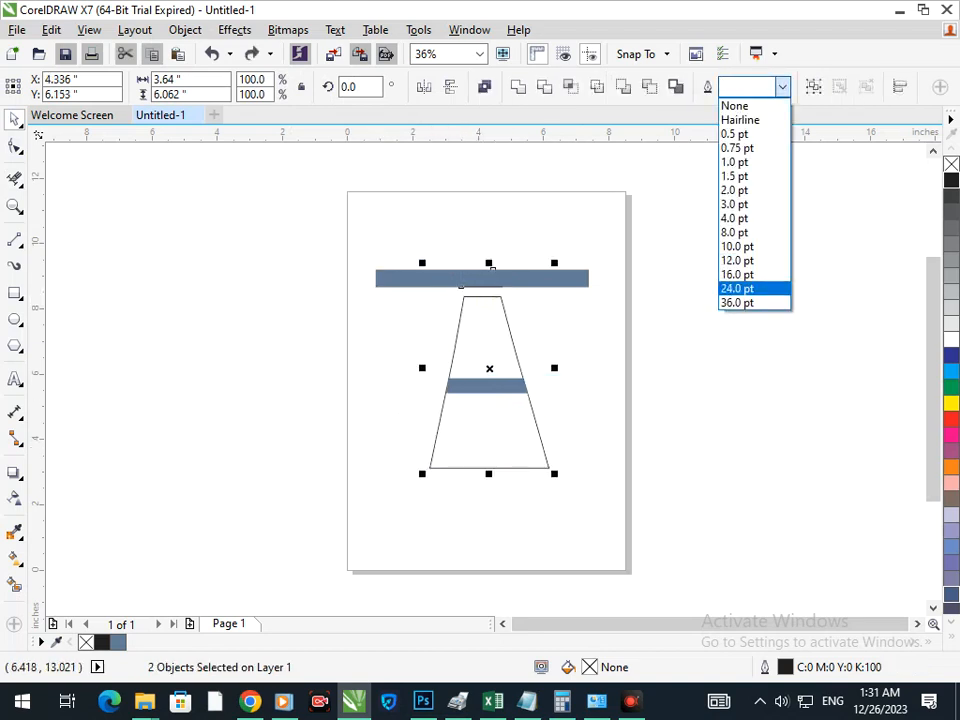
{"action": "left_click", "coordinate": [737, 288]}
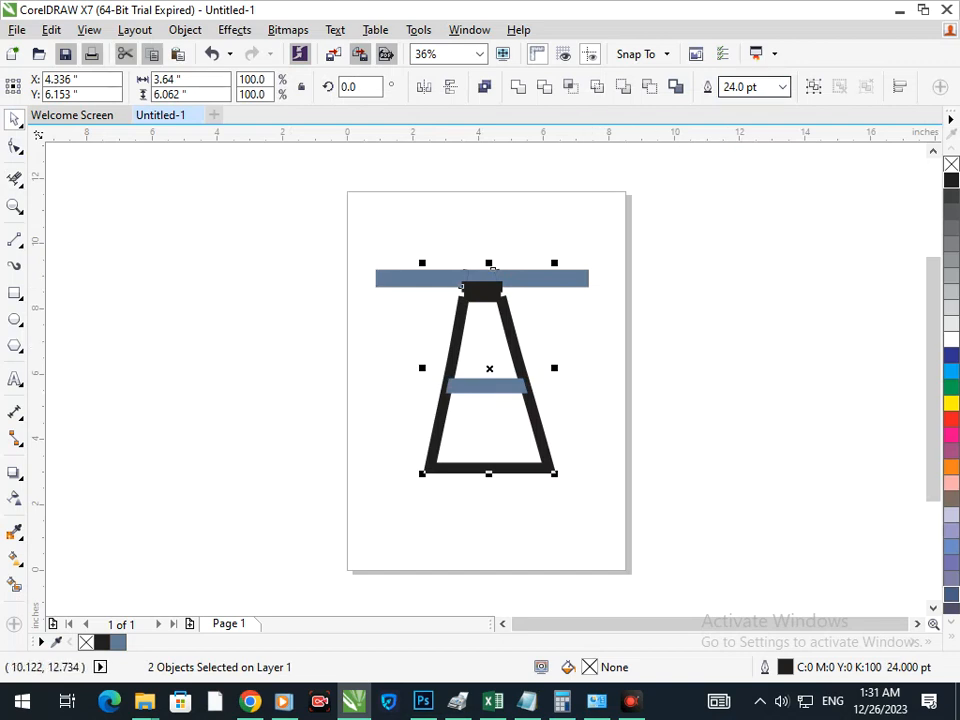
{"action": "left_click", "coordinate": [782, 87]}
{"action": "left_click", "coordinate": [735, 232]}
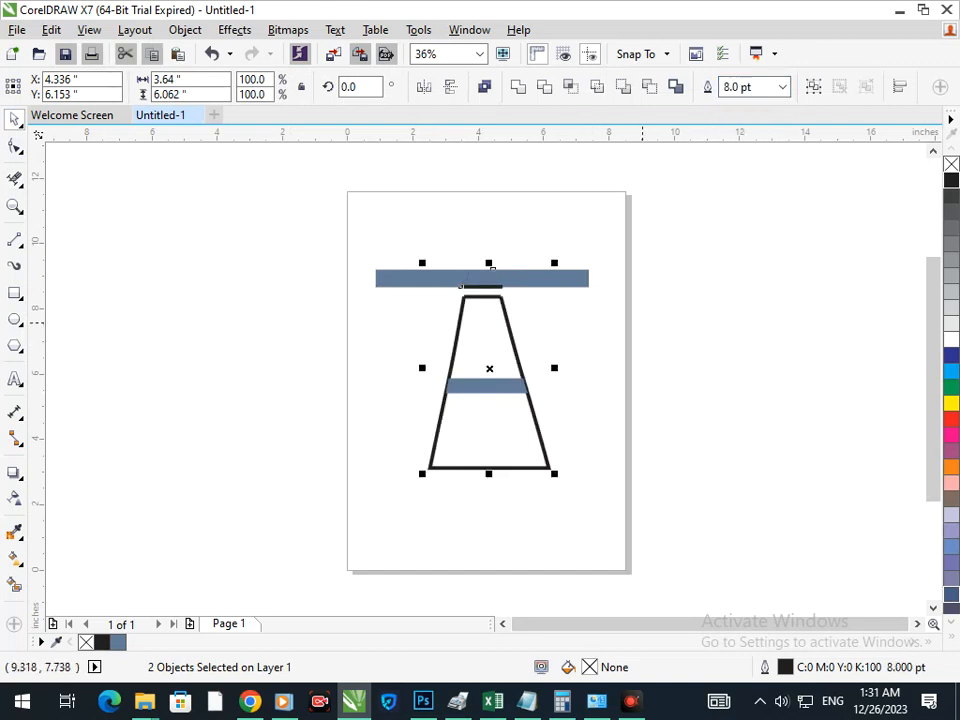
Undo the outline width changes and the rectangle edits beneath the horizontal bar.
{"action": "key", "text": "ctrl+z"}
{"action": "key", "text": "ctrl+z"}
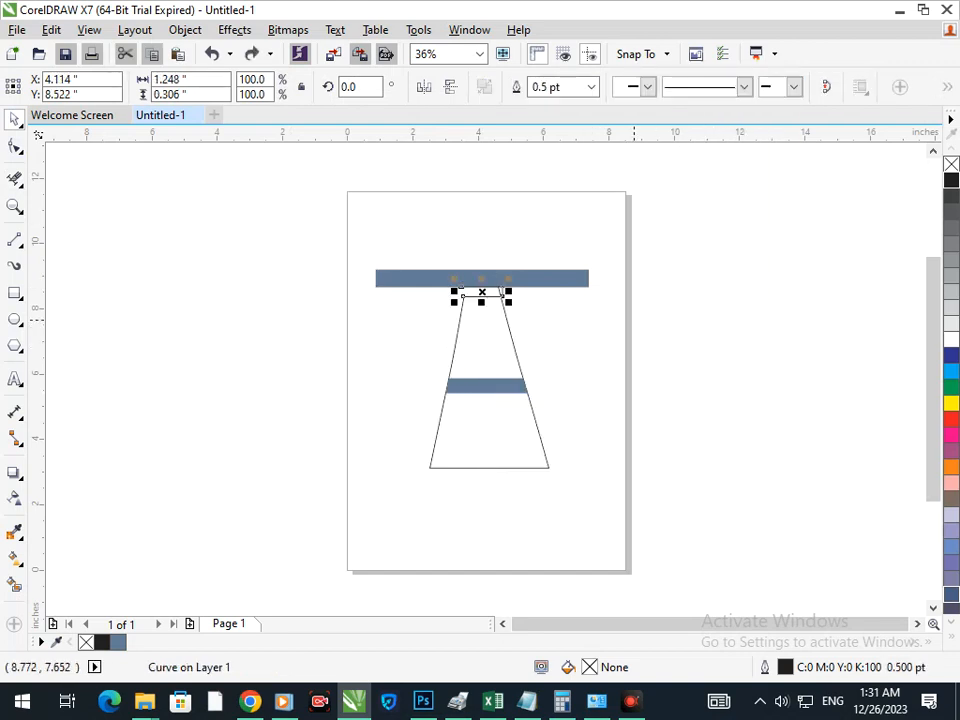
{"action": "key", "text": "ctrl+z"}
{"action": "key", "text": "ctrl+z"}
{"action": "key", "text": "ctrl+z"}
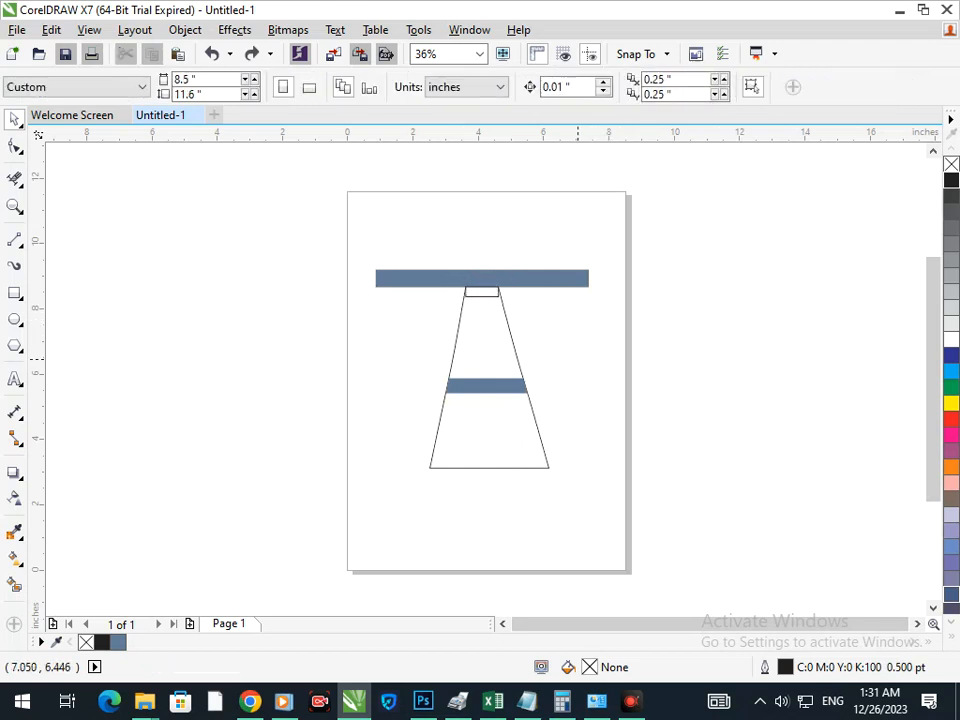
Set an 8.0 pt outline on the flared shape, its crossbar and the bar section at its top.
{"action": "mouse_move", "coordinate": [561, 508]}
{"action": "left_mouse_down"}
{"action": "mouse_move", "coordinate": [392, 276]}
{"action": "mouse_move", "coordinate": [394, 249]}
{"action": "mouse_move", "coordinate": [403, 249]}
{"action": "left_mouse_up"}
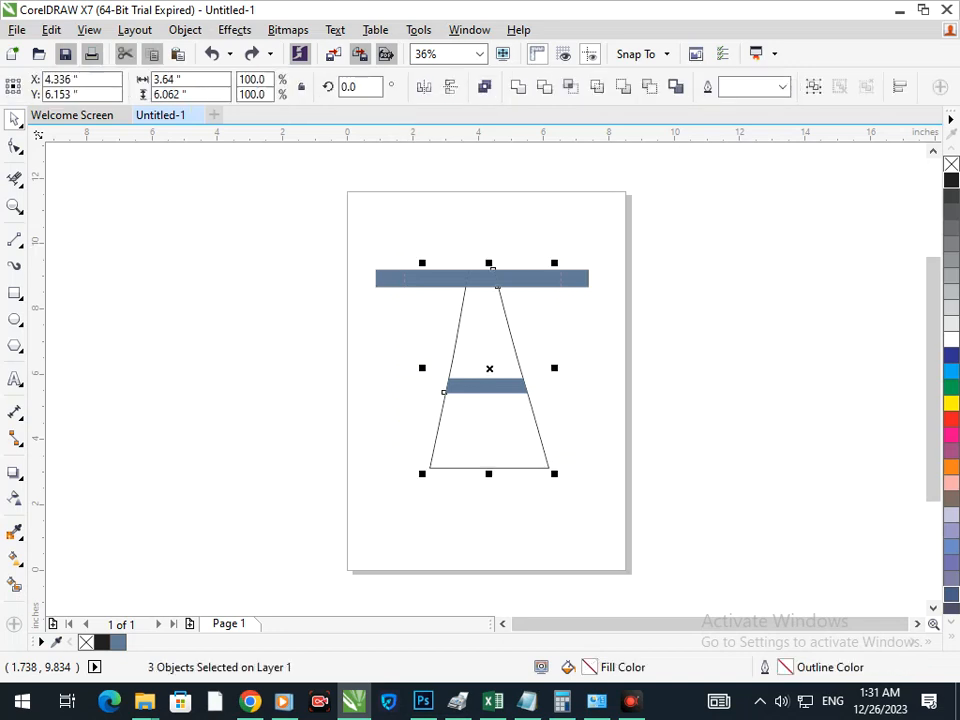
{"action": "left_click", "coordinate": [783, 87]}
{"action": "left_click", "coordinate": [752, 231]}
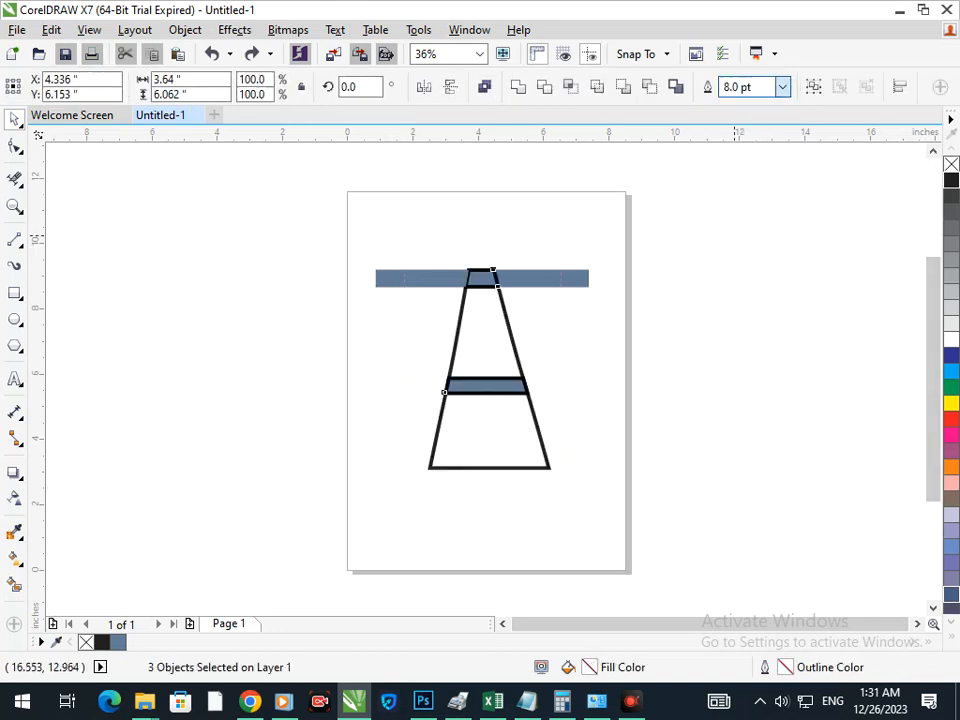
Try outline widths of 24 pt and 0.5 pt on the sections of the horizontal bar.
{"action": "left_click", "coordinate": [587, 363]}
{"action": "left_click_drag", "start_coordinate": [327, 237], "coordinate": [649, 306]}
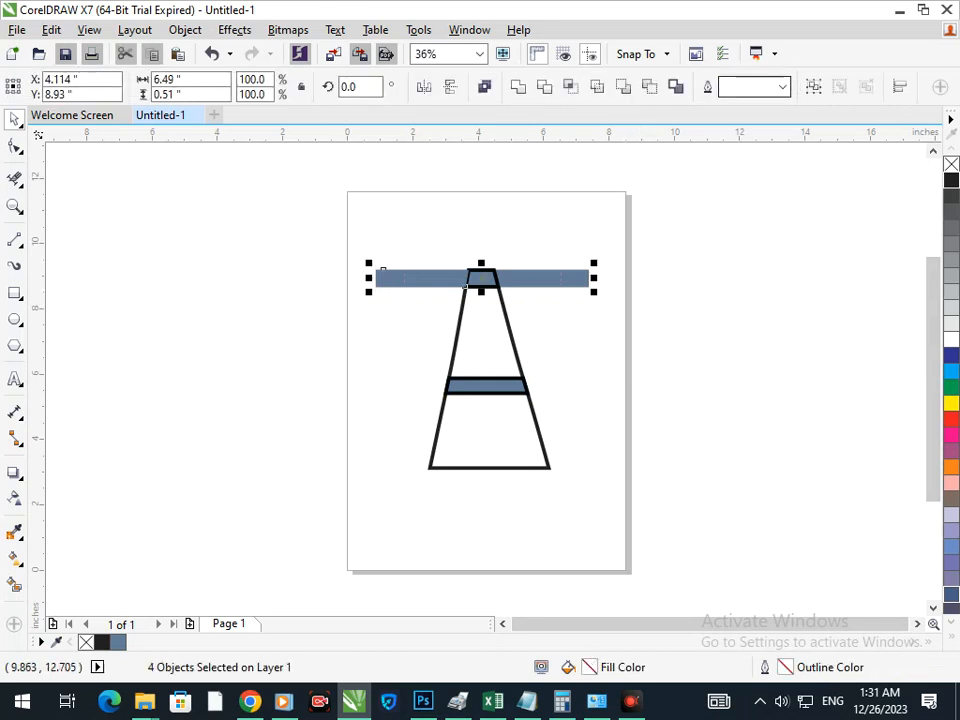
{"action": "left_click", "coordinate": [782, 86]}
{"action": "left_click", "coordinate": [737, 288]}
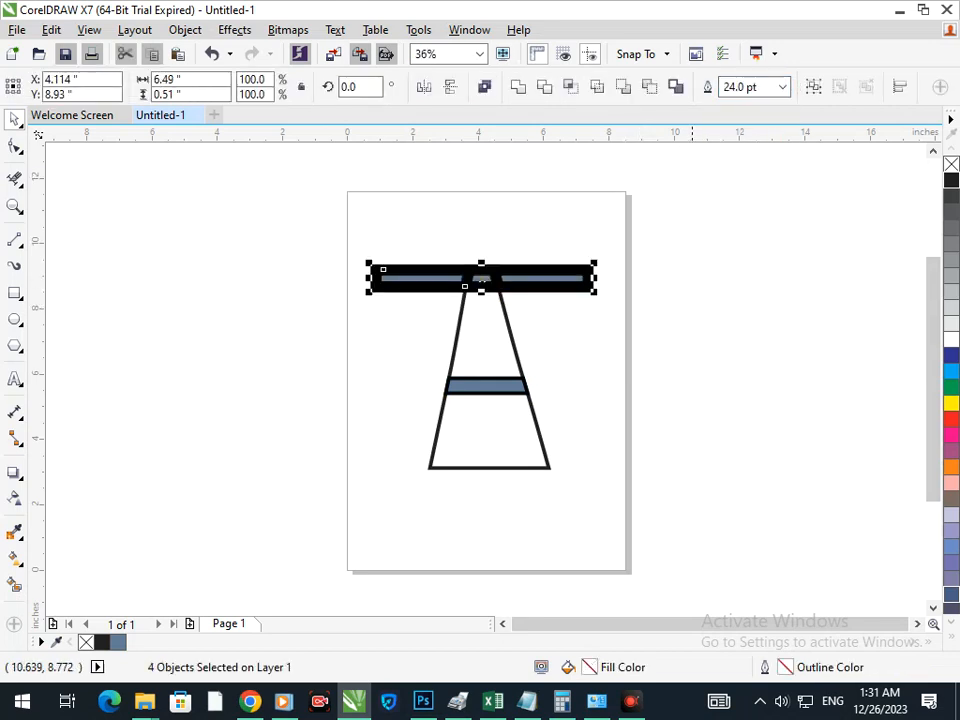
{"action": "left_click", "coordinate": [782, 86]}
{"action": "left_click", "coordinate": [739, 133]}
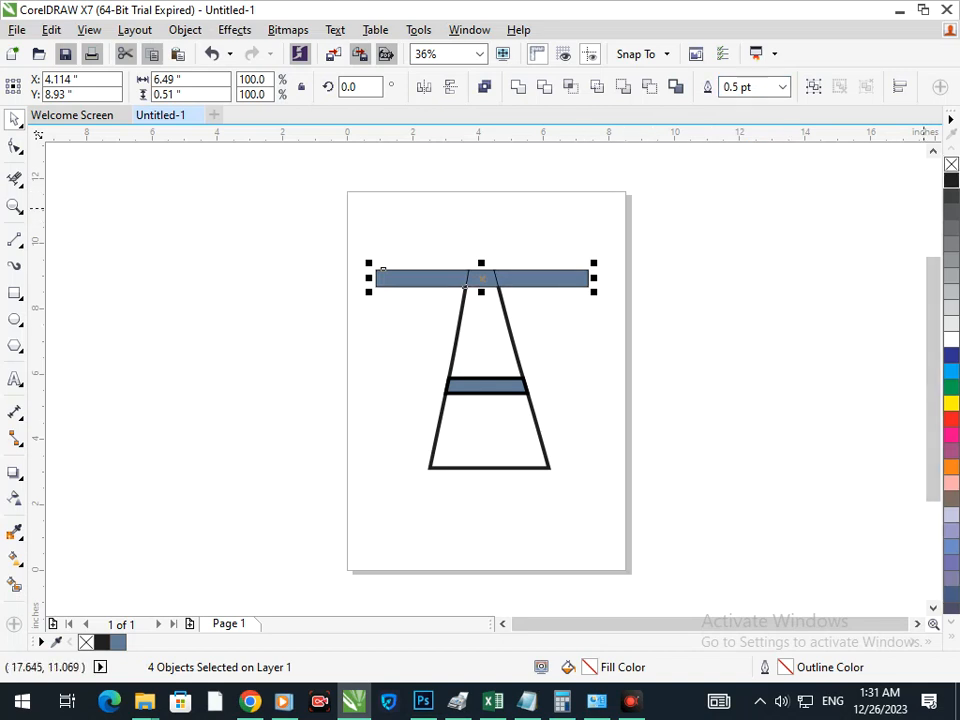
Remove the fill from the horizontal bar's sections and give them a black outline.
{"action": "right_click", "coordinate": [951, 164]}
{"action": "left_click", "coordinate": [951, 180]}
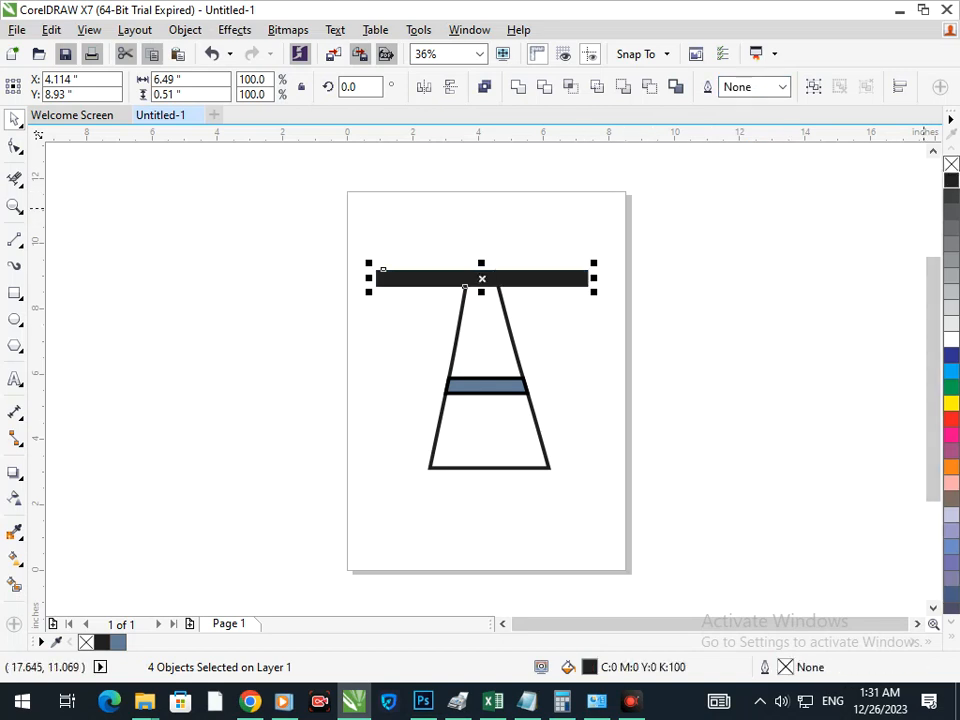
{"action": "left_click", "coordinate": [951, 164]}
{"action": "right_click", "coordinate": [951, 180]}
{"action": "left_click", "coordinate": [583, 303]}
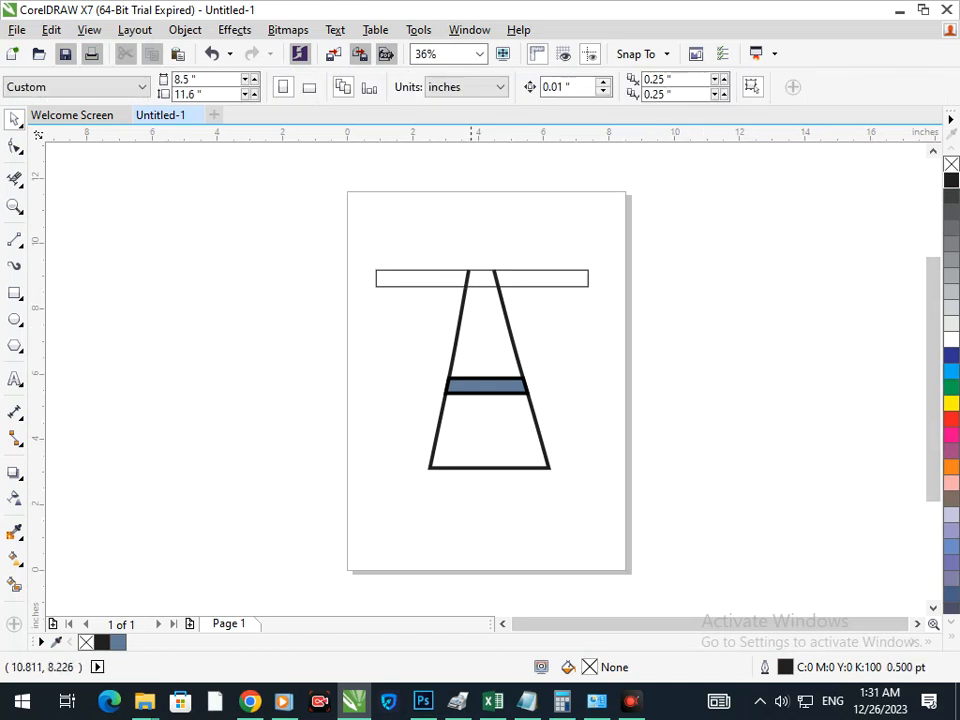
Delete the tapered shape's line segments that cross the inside of the horizontal bar with Virtual Segment Delete.
{"action": "left_click", "coordinate": [14, 179]}
{"action": "scroll", "coordinate": [482, 261], "scroll_direction": "up", "scroll_amount": 5}
{"action": "left_click_drag", "start_coordinate": [342, 351], "coordinate": [590, 350]}
{"action": "left_click_drag", "start_coordinate": [416, 335], "coordinate": [433, 356]}
{"action": "key", "text": "F3"}
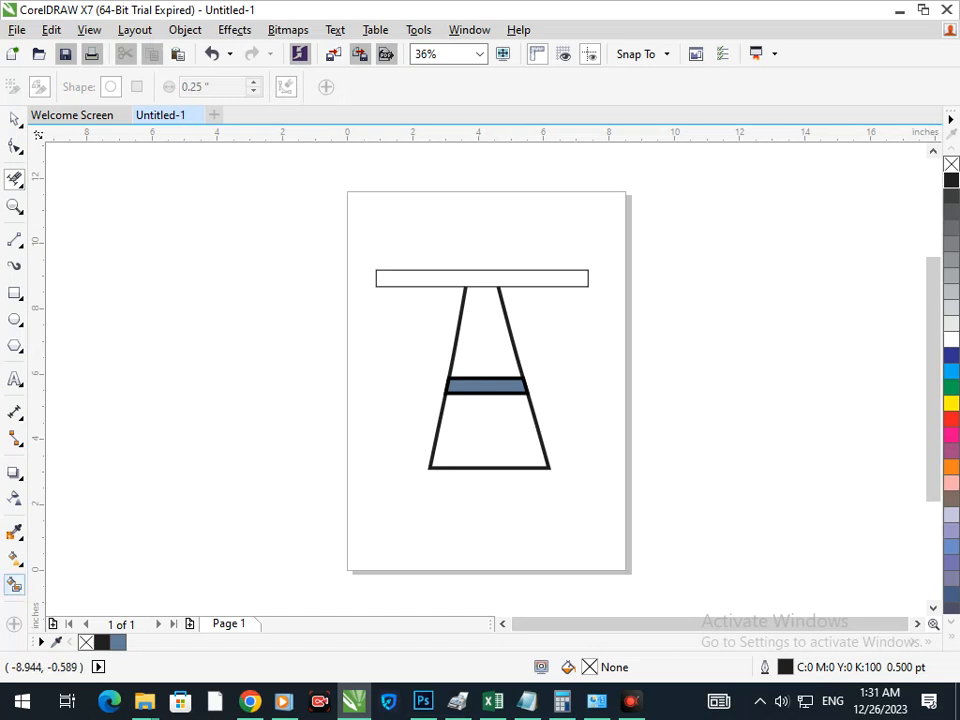
Create a filled shape over the whole horizontal bar with Smart Fill and color it green.
{"action": "left_click", "coordinate": [15, 584]}
{"action": "left_click", "coordinate": [381, 271]}
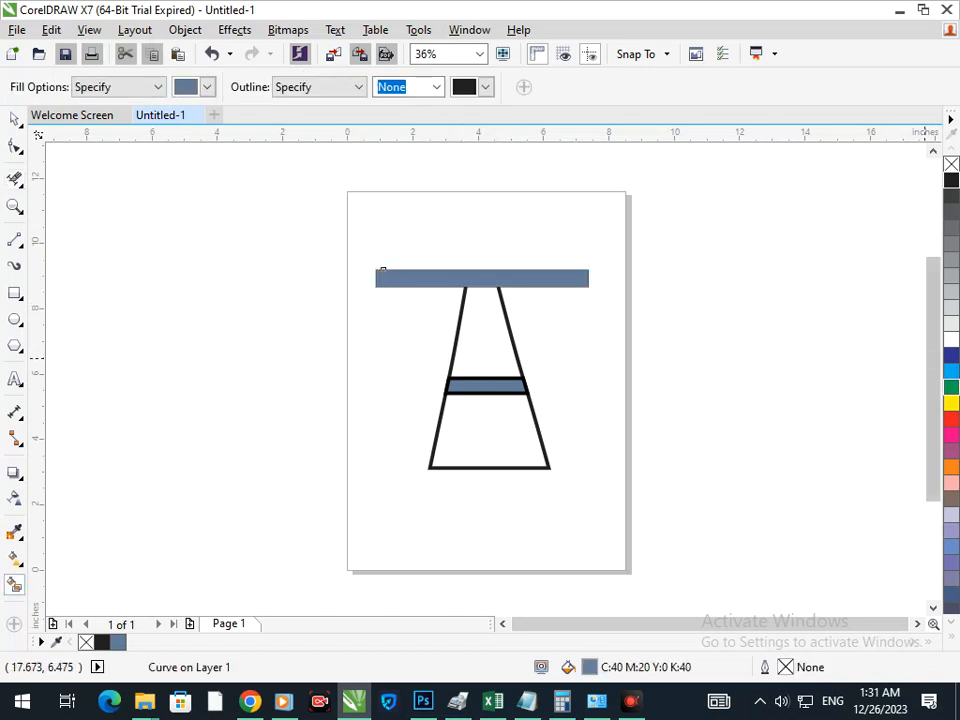
{"action": "left_click", "coordinate": [951, 387]}
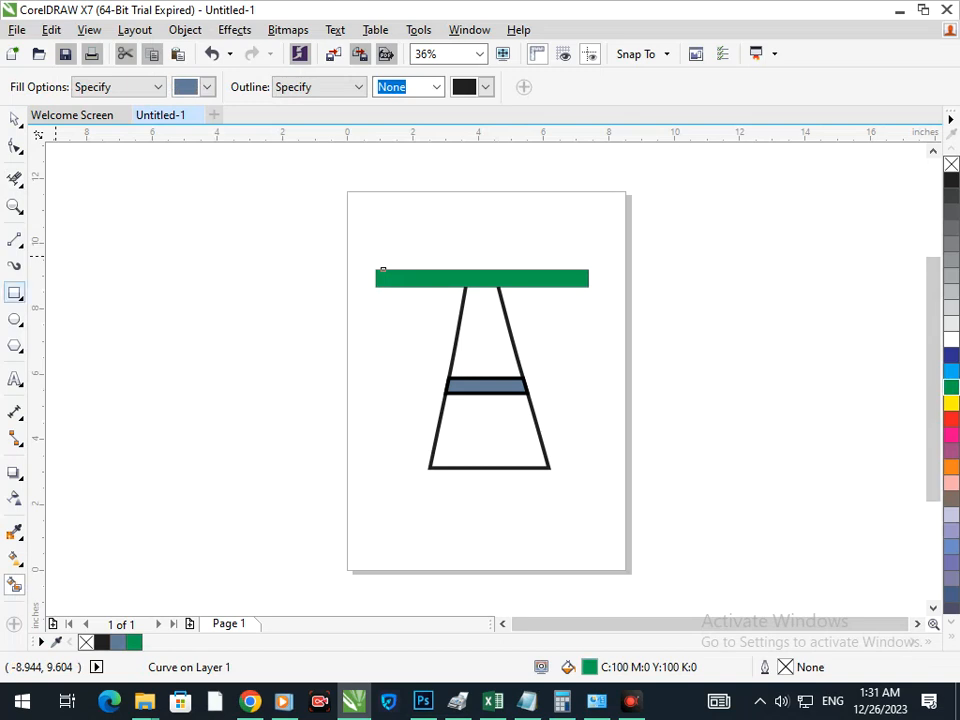
Draw two slanted lines, about 4.25 and 4.39 inches tall, from above the crossbar to below the base, inside the tapered shape's sides.
{"action": "left_click", "coordinate": [14, 240]}
{"action": "left_click", "coordinate": [466, 361]}
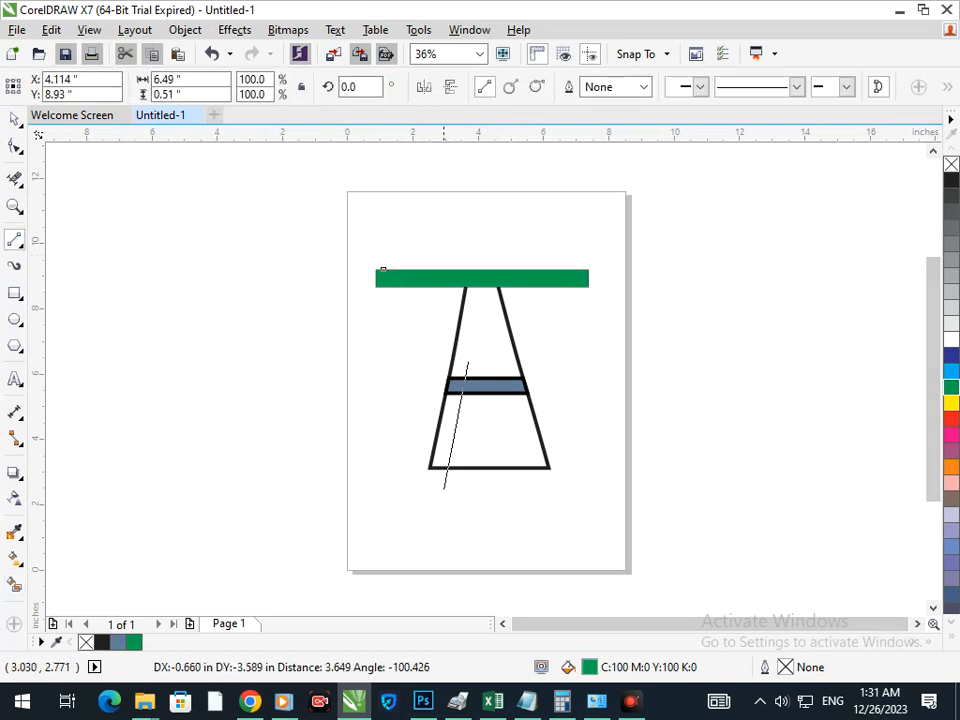
{"action": "left_click", "coordinate": [440, 500]}
{"action": "left_click", "coordinate": [505, 369]}
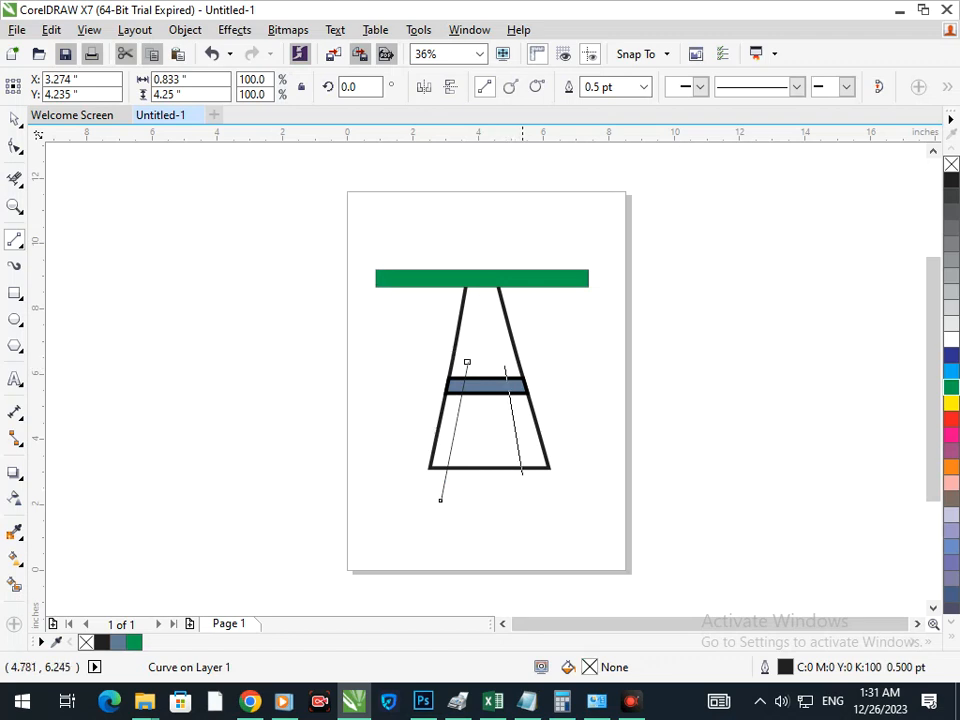
{"action": "left_click", "coordinate": [538, 508]}
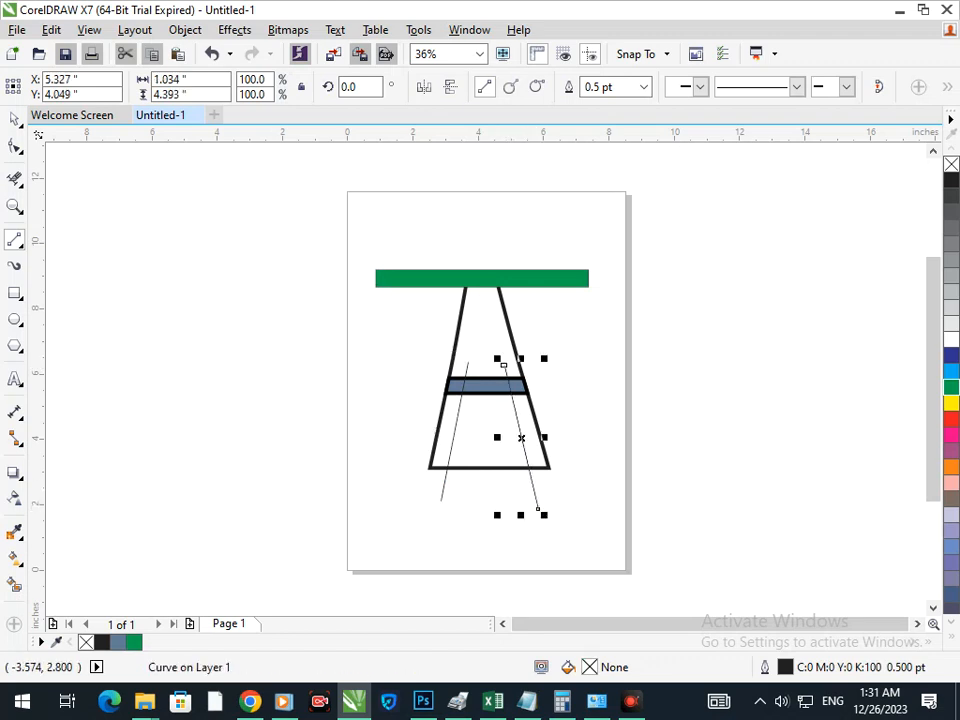
Smart Fill both strips between the slanted lines and the tapered shape's sides below the crossbar with blue-grey and no outline.
{"action": "left_click", "coordinate": [14, 585]}
{"action": "left_click", "coordinate": [454, 442]}
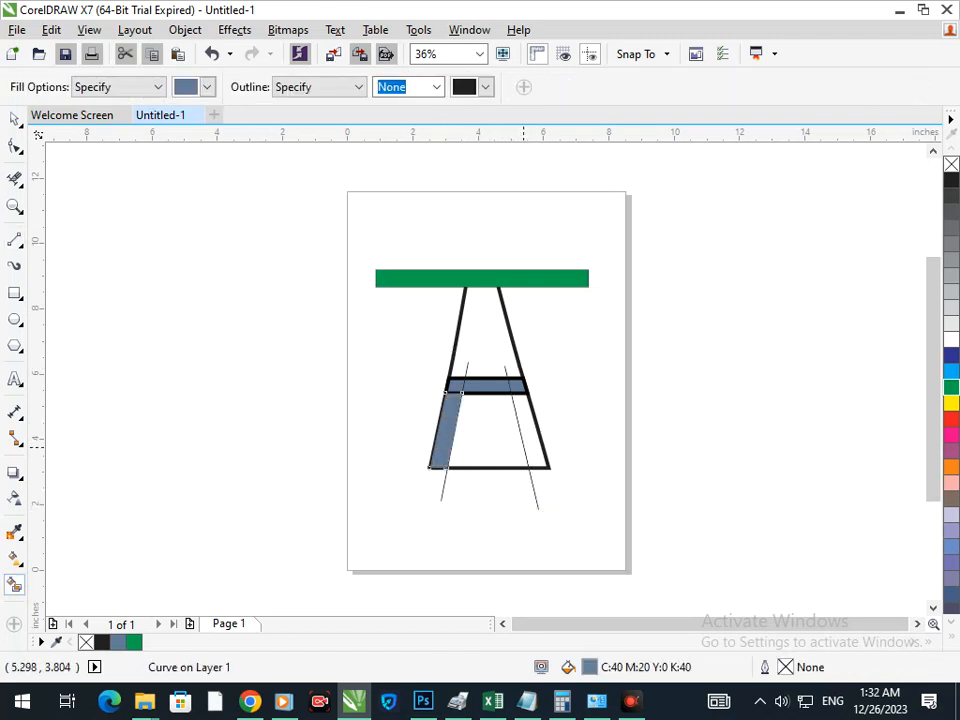
{"action": "left_click", "coordinate": [534, 451]}
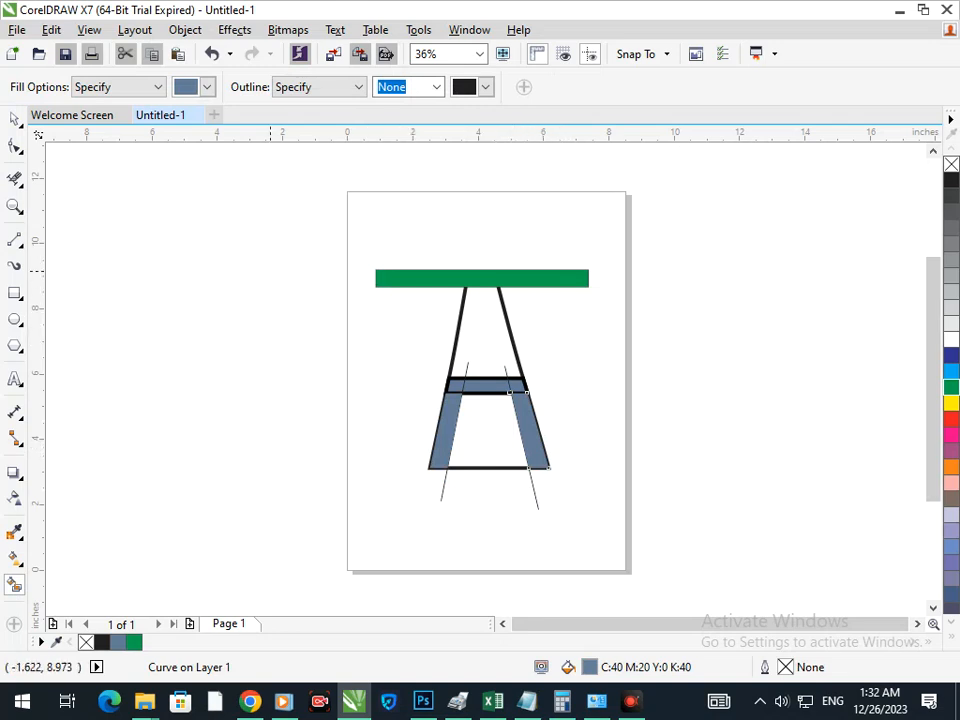
Delete the two slanted construction lines.
{"action": "left_click", "coordinate": [14, 119]}
{"action": "left_click", "coordinate": [552, 520]}
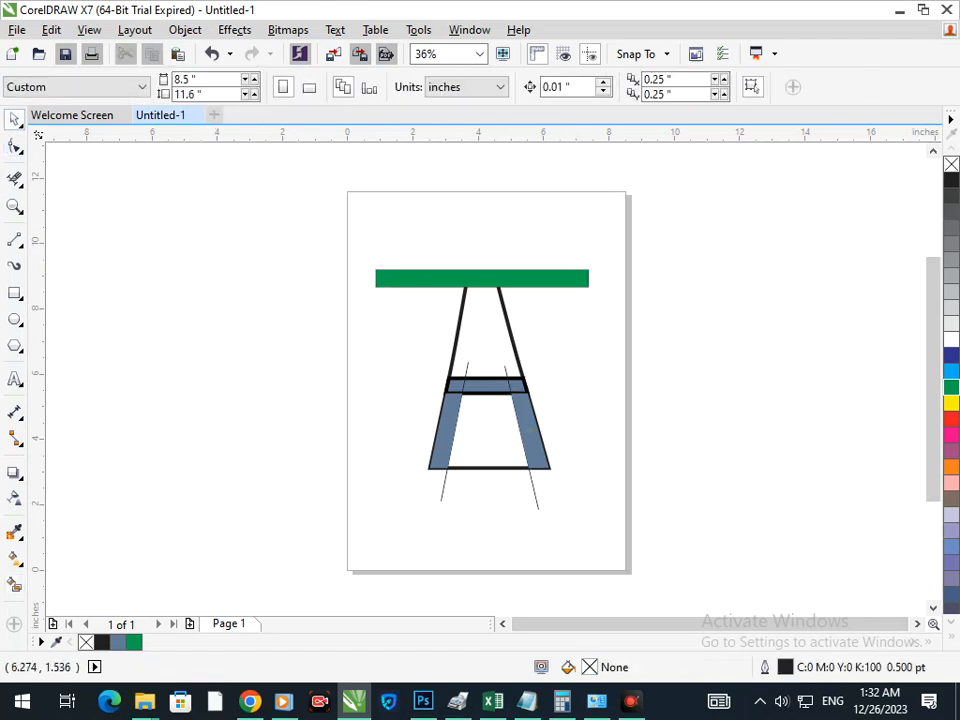
{"action": "left_click_drag", "start_coordinate": [444, 487], "coordinate": [329, 487]}
{"action": "key", "text": "Delete"}
{"action": "left_click", "coordinate": [535, 493]}
{"action": "key", "text": "Delete"}
Color both leg strips below the crossbar red.
{"action": "left_click", "coordinate": [533, 431]}
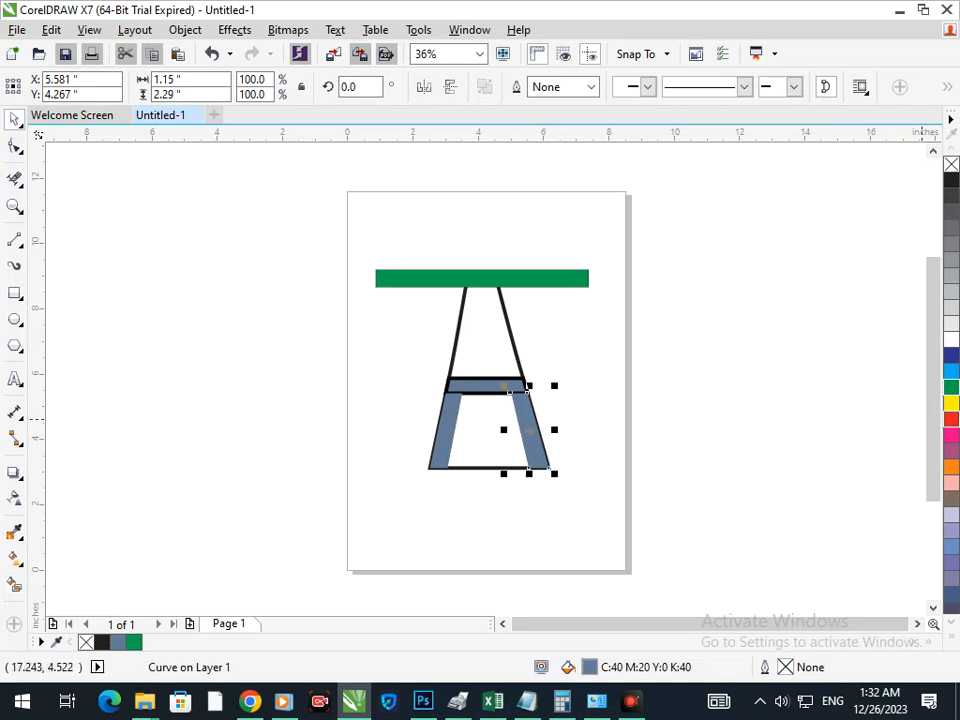
{"action": "left_click", "coordinate": [950, 418]}
{"action": "left_click", "coordinate": [721, 475]}
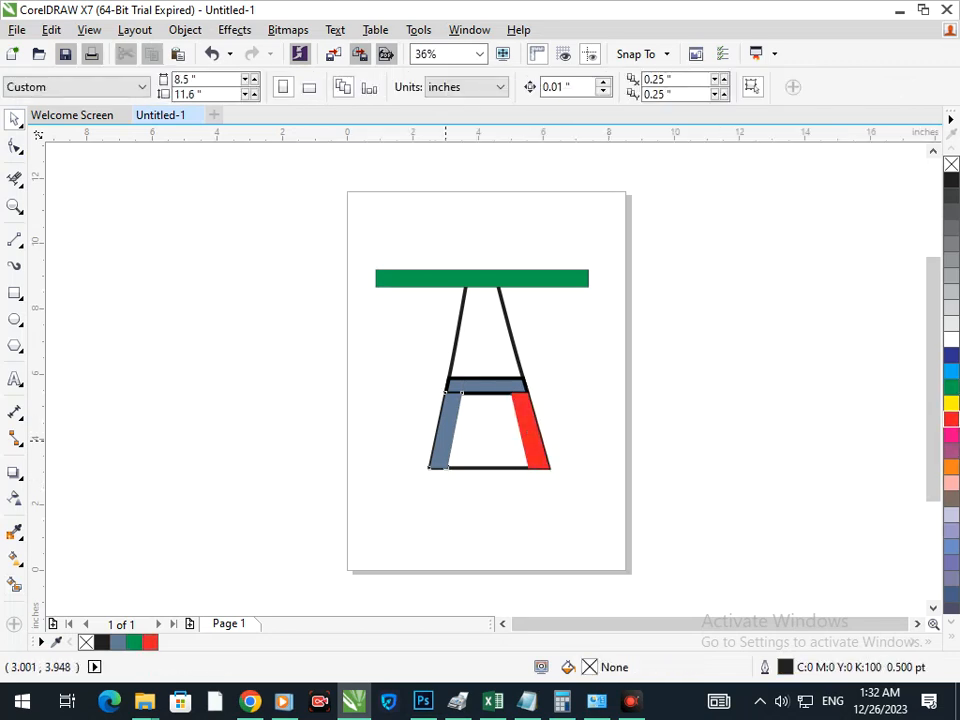
{"action": "left_click", "coordinate": [445, 440]}
{"action": "left_click", "coordinate": [950, 418]}
{"action": "left_click", "coordinate": [582, 364]}
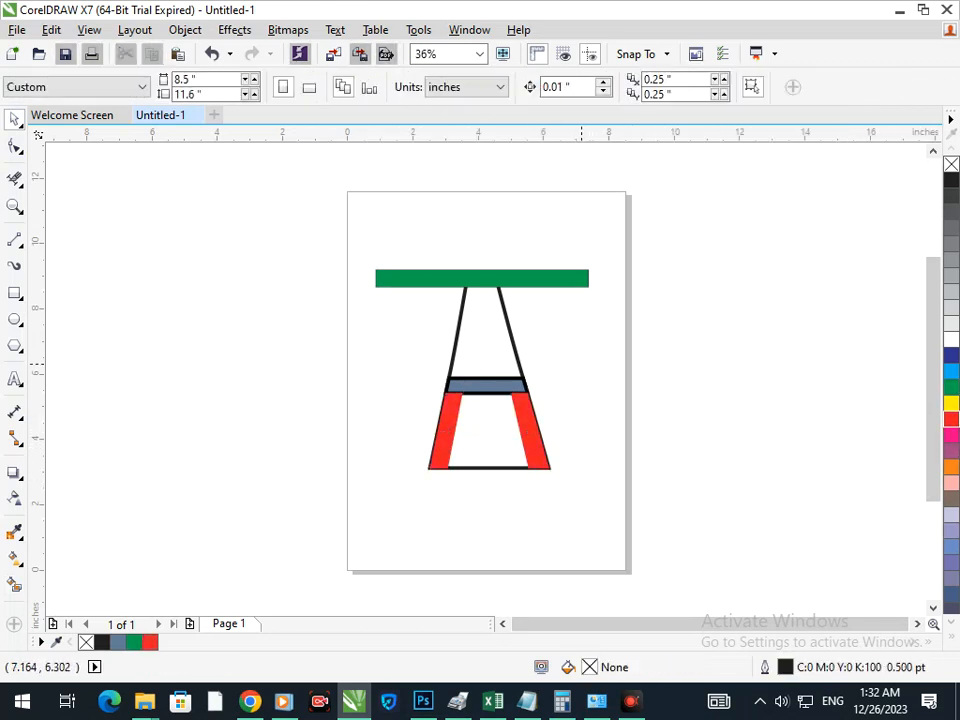
{"action": "right_click", "coordinate": [580, 366]}
{"action": "key", "text": "Escape"}
{"action": "left_click_drag", "start_coordinate": [507, 468], "coordinate": [507, 517]}
{"action": "key", "text": "ctrl+z"}
{"action": "left_click", "coordinate": [576, 496]}
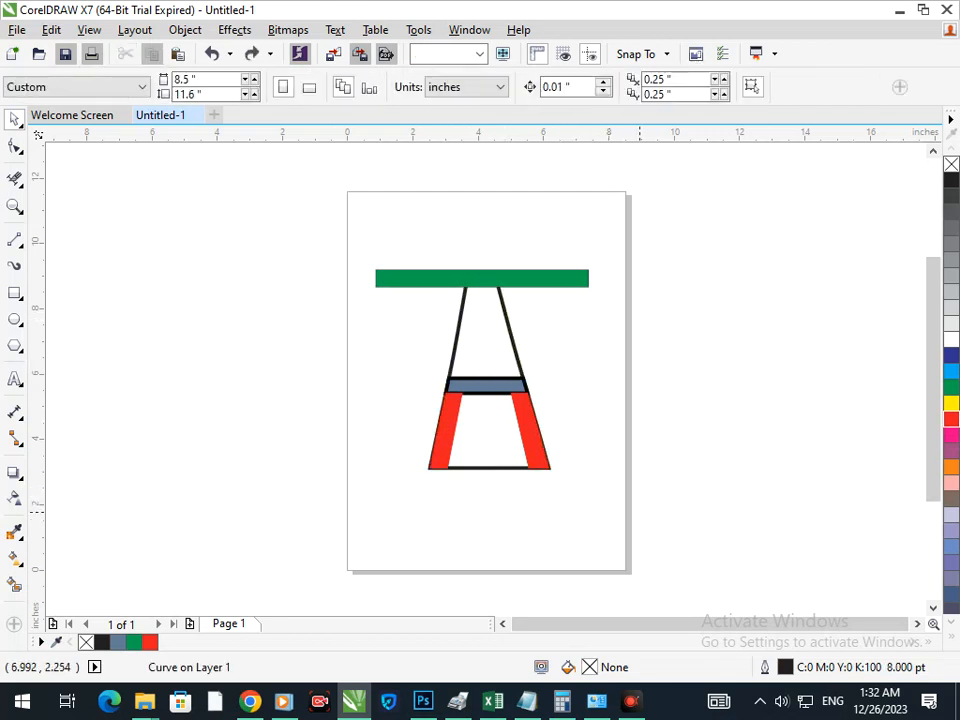
Draw a polygon beside the page and set it to 3 sides to make a triangle about 2.06 inches wide.
{"action": "key", "text": "F3"}
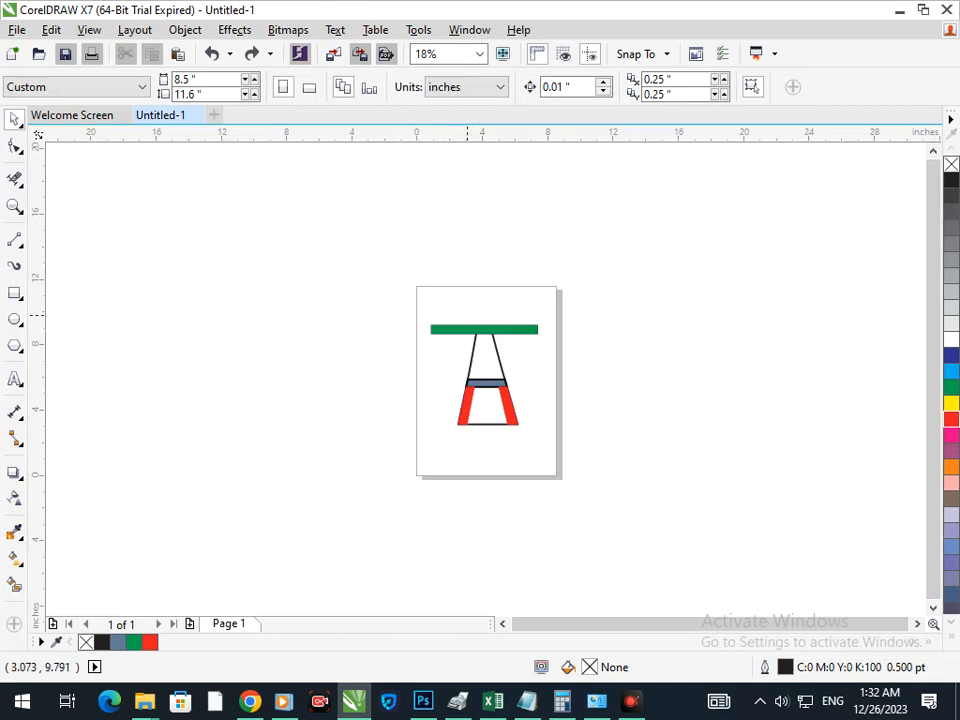
{"action": "scroll", "coordinate": [562, 394], "scroll_direction": "up", "scroll_amount": 3}
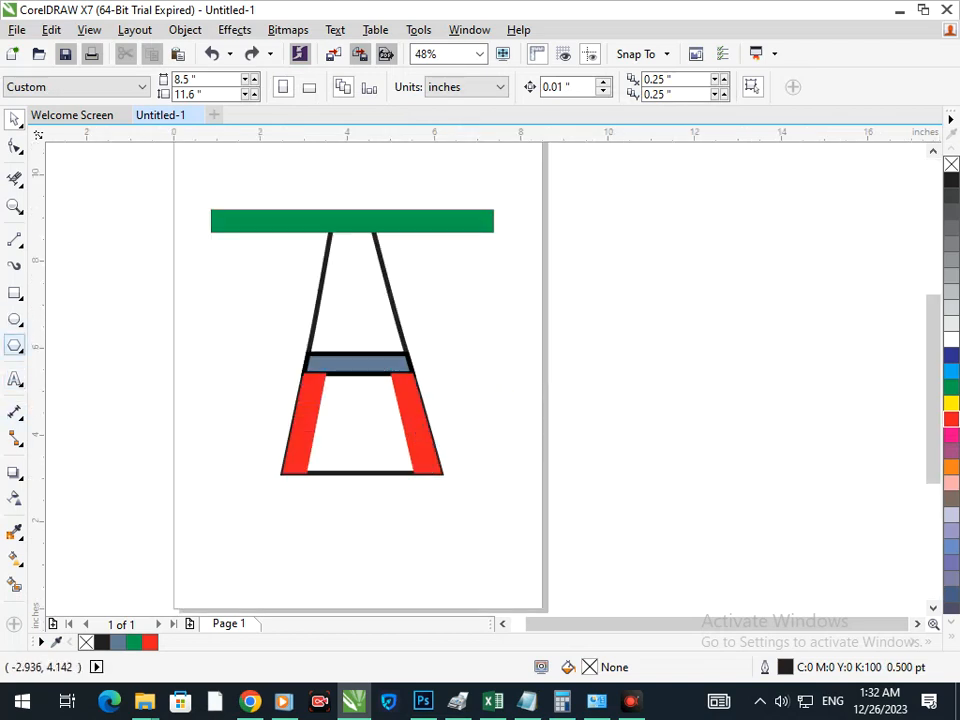
{"action": "mouse_move", "coordinate": [596, 255]}
{"action": "left_mouse_down"}
{"action": "mouse_move", "coordinate": [657, 358]}
{"action": "mouse_move", "coordinate": [696, 349]}
{"action": "left_mouse_up"}
{"action": "left_click_drag", "start_coordinate": [509, 87], "coordinate": [457, 88]}
{"action": "type", "text": "3"}
{"action": "key", "text": "Return"}
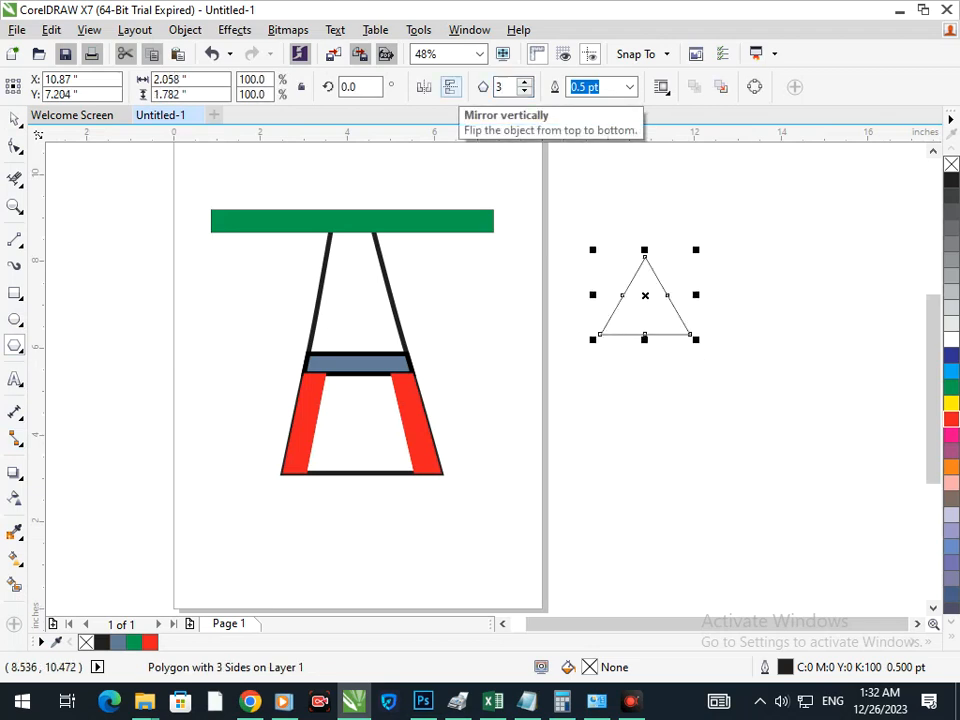
Move the triangle into the opening above the crossbar and narrow it to fit between the tapered sides.
{"action": "left_click_drag", "start_coordinate": [591, 295], "coordinate": [357, 343]}
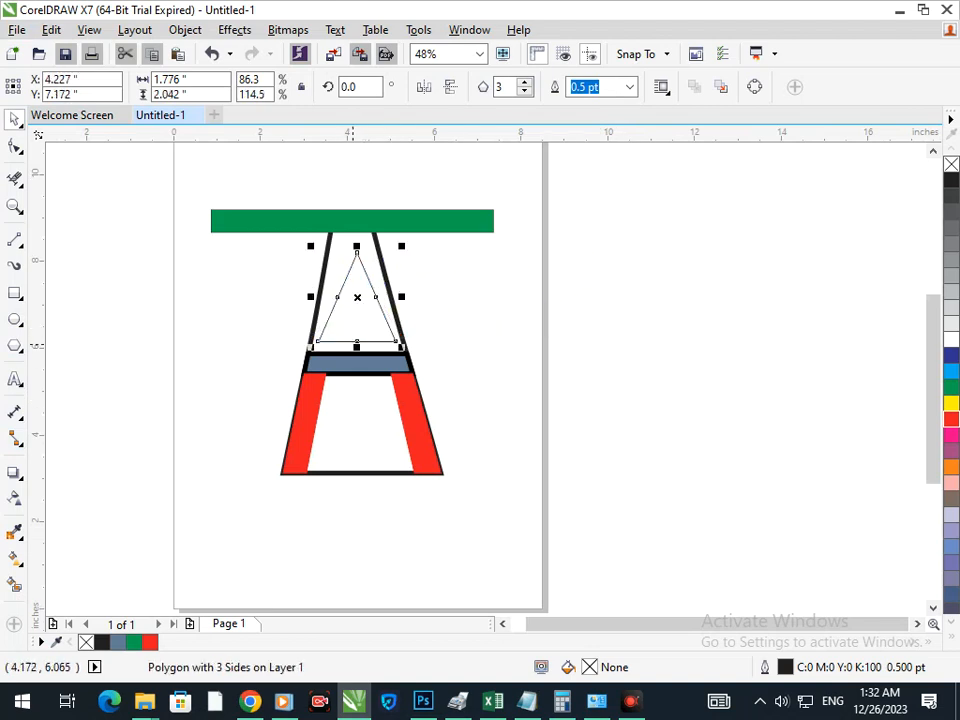
{"action": "left_click_drag", "start_coordinate": [313, 296], "coordinate": [358, 340]}
{"action": "left_click", "coordinate": [504, 336]}
{"action": "scroll", "coordinate": [617, 385], "scroll_direction": "down", "scroll_amount": 2}
{"action": "left_click", "coordinate": [634, 387]}
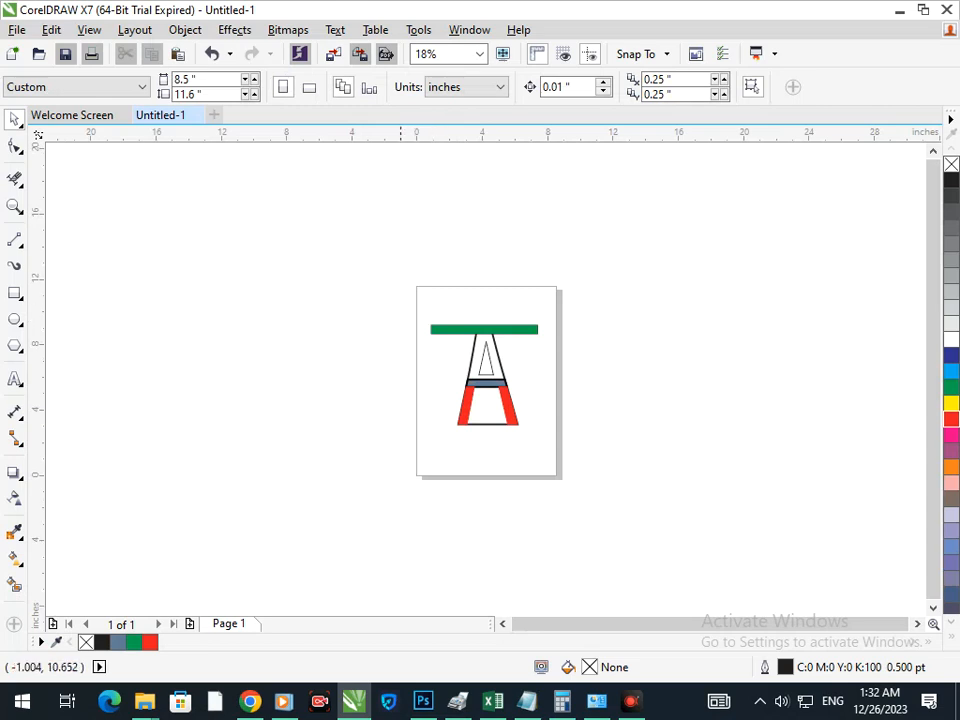
Delete the triangle from the opening above the crossbar.
{"action": "scroll", "coordinate": [531, 377], "scroll_direction": "up", "scroll_amount": 4}
{"action": "left_click", "coordinate": [489, 420]}
{"action": "key", "text": "Delete"}
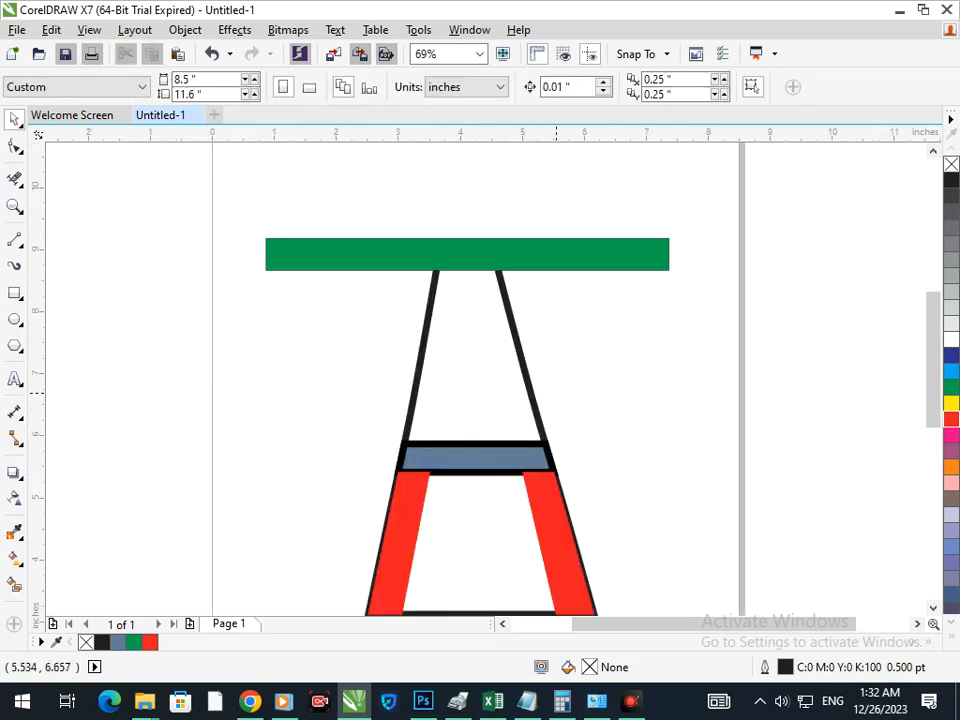
Draw a circle about 8.93 inches in diameter on the empty area beside the page.
{"action": "scroll", "coordinate": [480, 360], "scroll_direction": "down", "scroll_amount": 4}
{"action": "scroll", "coordinate": [498, 394], "scroll_direction": "down", "scroll_amount": 2}
{"action": "scroll", "coordinate": [636, 475], "scroll_direction": "up", "scroll_amount": 3}
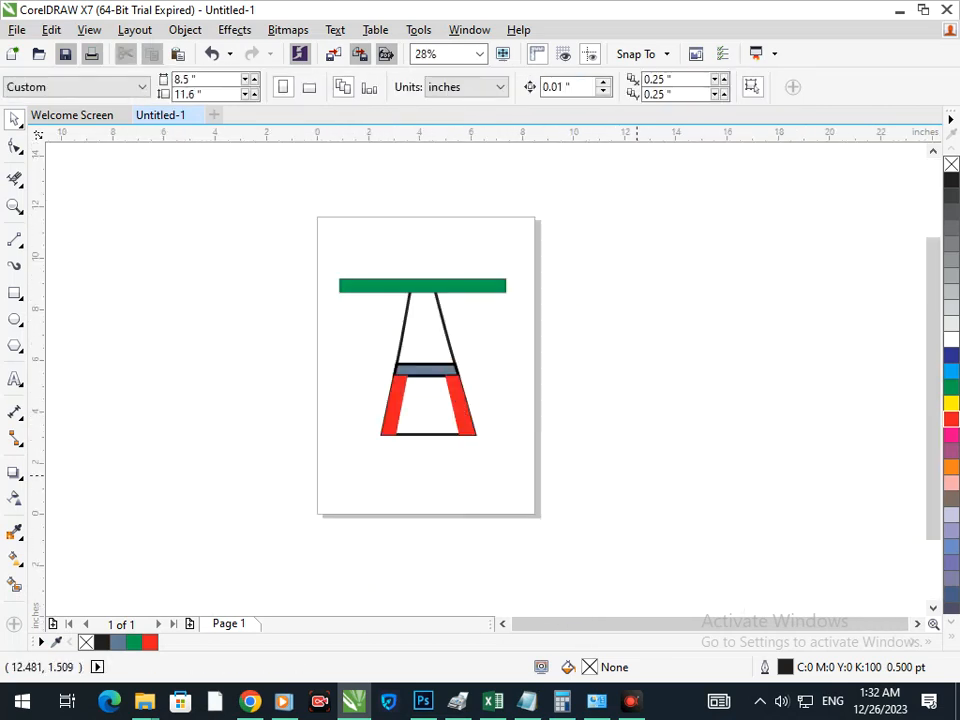
{"action": "left_click", "coordinate": [15, 319]}
{"action": "left_click_drag", "start_coordinate": [600, 207], "coordinate": [765, 436]}
{"action": "left_click", "coordinate": [15, 119]}
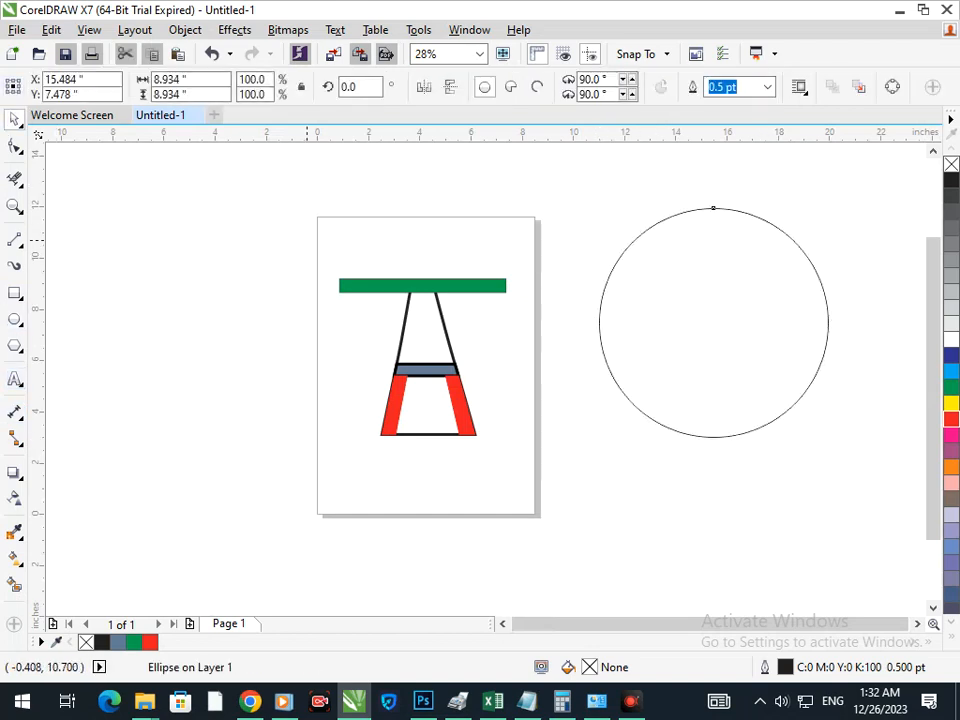
Group all parts of the figure and place the group inside the circle, scaled down to about 79%.
{"action": "left_click_drag", "start_coordinate": [307, 240], "coordinate": [576, 494]}
{"action": "key", "text": "ctrl+g"}
{"action": "left_click_drag", "start_coordinate": [446, 435], "coordinate": [729, 410]}
{"action": "left_click_drag", "start_coordinate": [615, 414], "coordinate": [635, 402]}
{"action": "left_click", "coordinate": [643, 479]}
Move the grouped figure out of the circle to the empty space between the page and the circle.
{"action": "left_click_drag", "start_coordinate": [577, 174], "coordinate": [866, 521]}
{"action": "left_click_drag", "start_coordinate": [515, 438], "coordinate": [750, 424]}
{"action": "key", "text": "ctrl+z"}
{"action": "left_click", "coordinate": [660, 511]}
{"action": "left_click", "coordinate": [510, 435]}
{"action": "left_click", "coordinate": [527, 442]}
{"action": "left_click_drag", "start_coordinate": [527, 443], "coordinate": [384, 453]}
{"action": "left_click", "coordinate": [457, 490]}
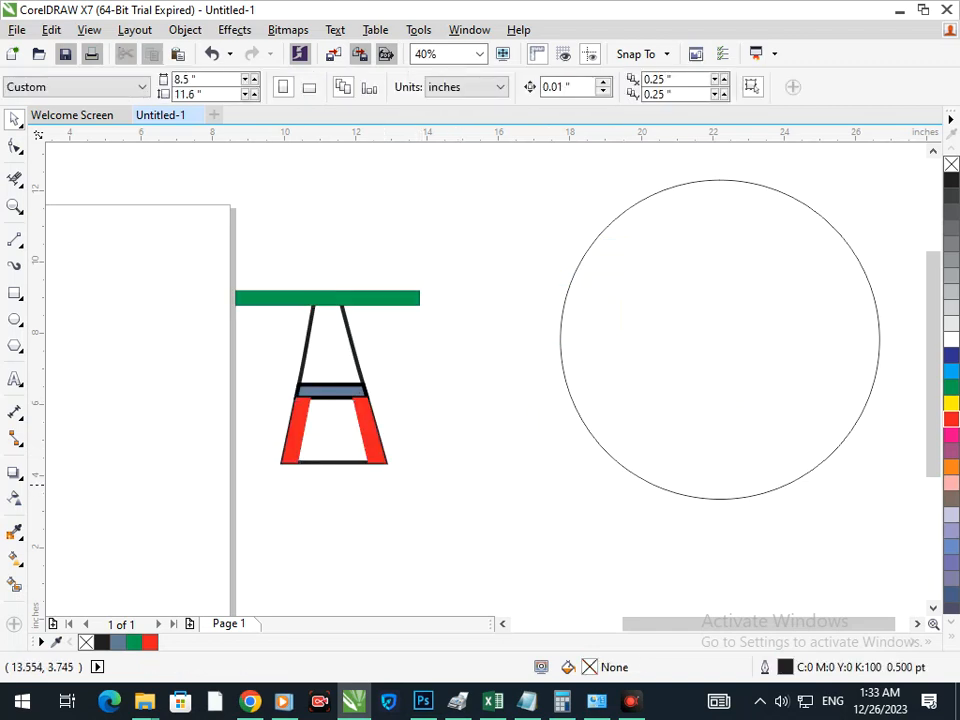
Ungroup the figure and bring the blue-grey crossbar in front of the red legs.
{"action": "left_click", "coordinate": [341, 393]}
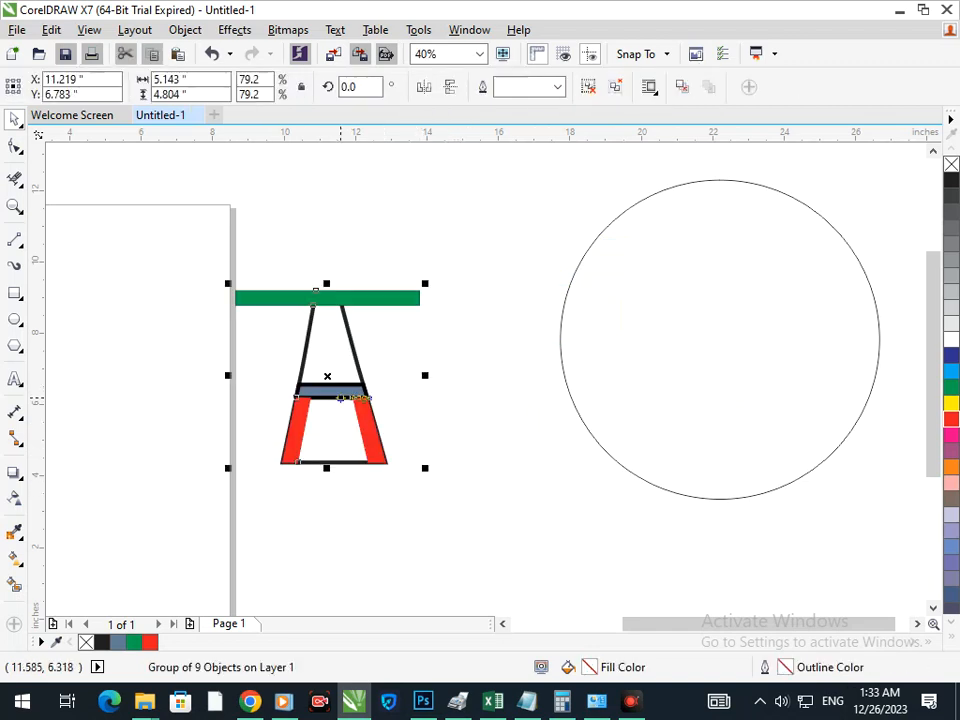
{"action": "left_click", "coordinate": [616, 87]}
{"action": "left_click", "coordinate": [592, 298]}
{"action": "left_click", "coordinate": [364, 392]}
{"action": "left_click", "coordinate": [398, 399]}
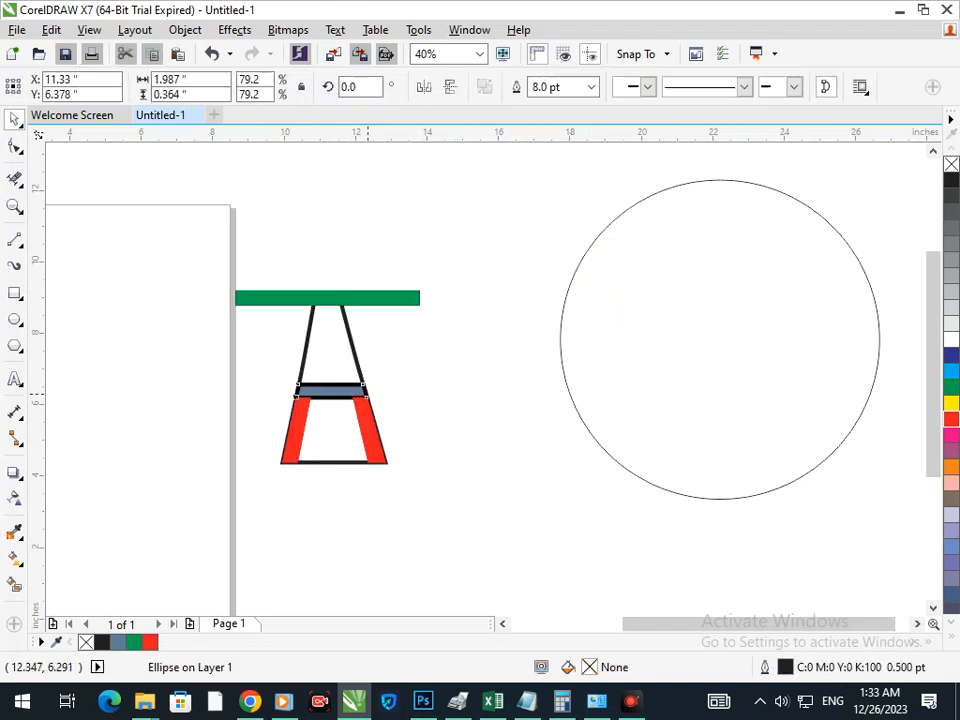
{"action": "scroll", "coordinate": [315, 410], "scroll_direction": "up", "scroll_amount": 4}
{"action": "left_click", "coordinate": [330, 367]}
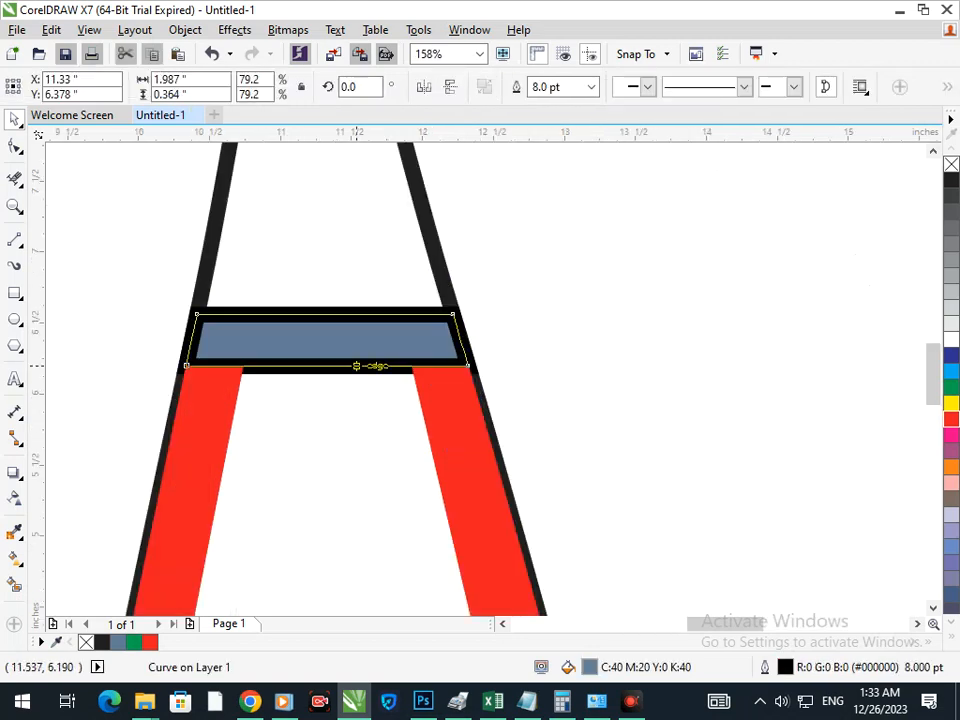
{"action": "key", "text": "shift+Page_Up"}
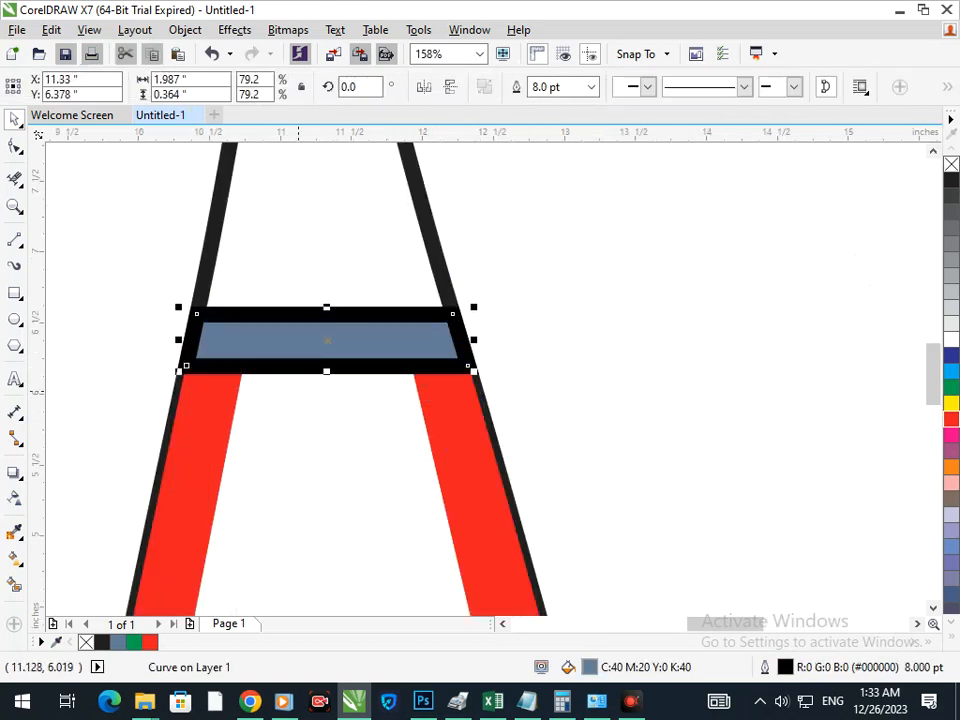
Move the whole figure into the circle and enlarge it to about 5.62 by 5.25 inches.
{"action": "left_click_drag", "start_coordinate": [306, 289], "coordinate": [375, 368]}
{"action": "scroll", "coordinate": [336, 406], "scroll_direction": "down", "scroll_amount": 2}
{"action": "left_click_drag", "start_coordinate": [439, 499], "coordinate": [158, 216]}
{"action": "left_click_drag", "start_coordinate": [329, 383], "coordinate": [720, 368]}
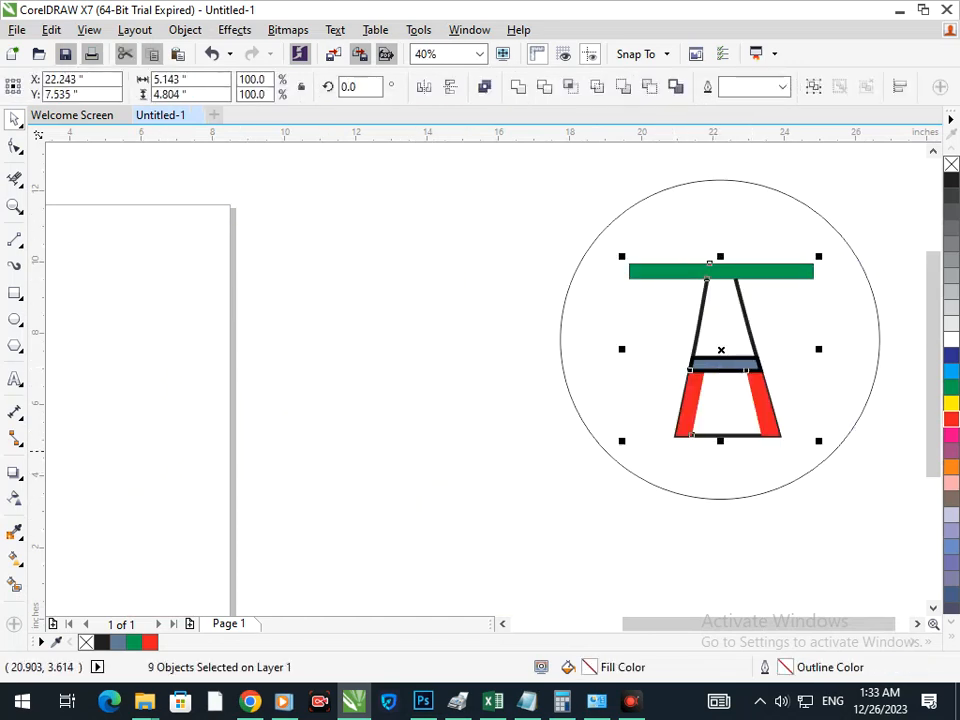
{"action": "left_click_drag", "start_coordinate": [622, 441], "coordinate": [613, 449]}
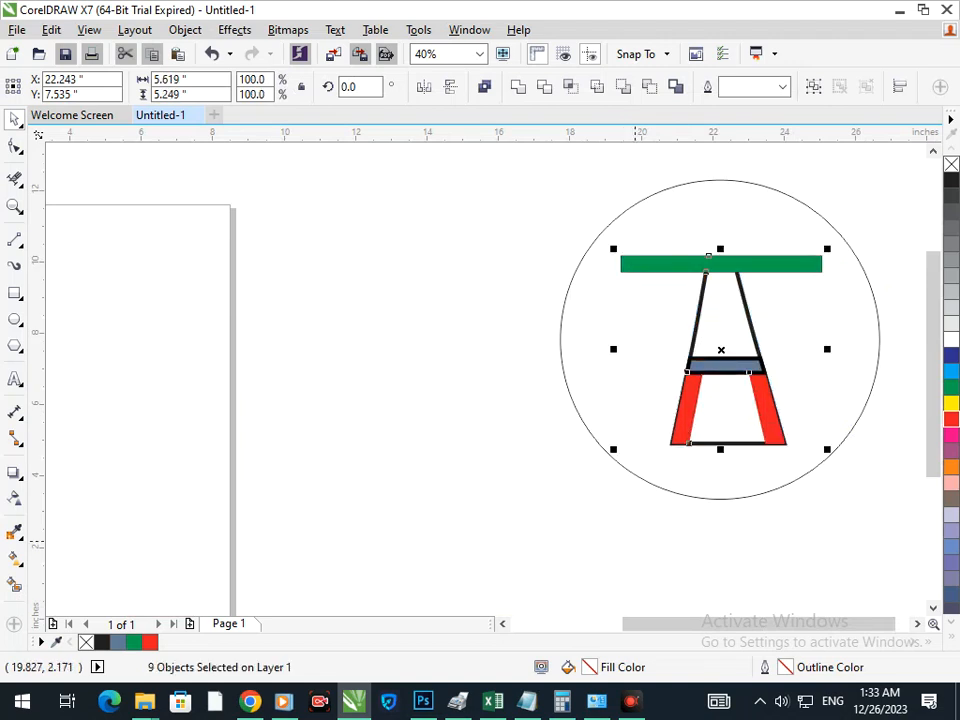
Resize the circle to about 8.46 inches and add a slightly smaller concentric copy inside it.
{"action": "left_click", "coordinate": [672, 533]}
{"action": "left_click", "coordinate": [674, 494]}
{"action": "mouse_move", "coordinate": [553, 507]}
{"action": "left_mouse_down"}
{"action": "mouse_move", "coordinate": [568, 508]}
{"action": "mouse_move", "coordinate": [561, 496]}
{"action": "left_mouse_up"}
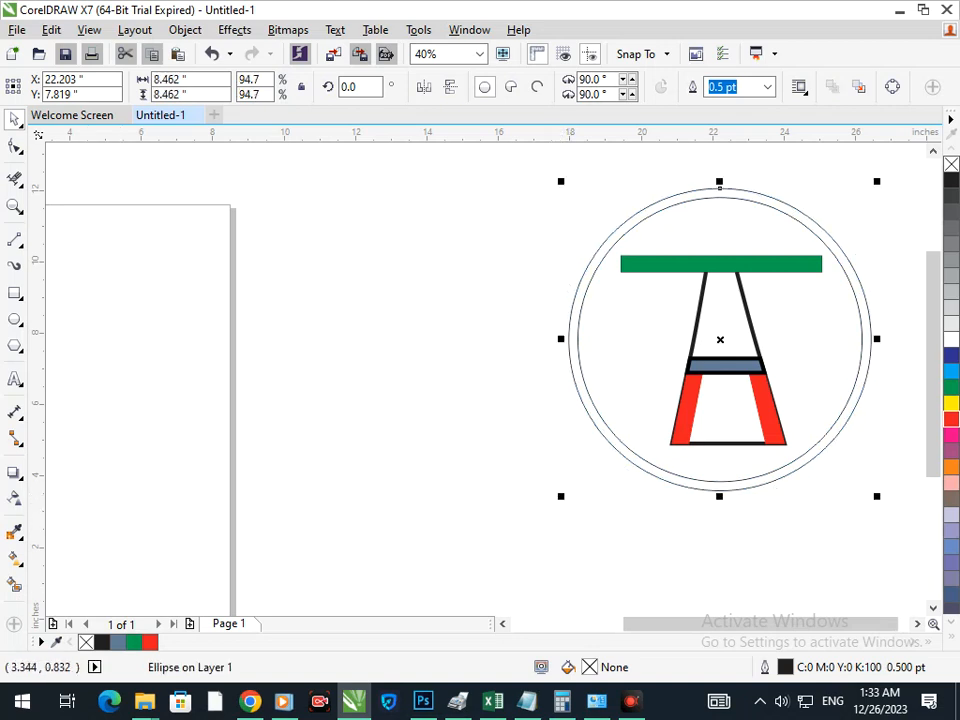
Smart-fill the ring between the two concentric circles and color it blue (C100 M100 Y0 K0).
{"action": "left_click", "coordinate": [15, 585]}
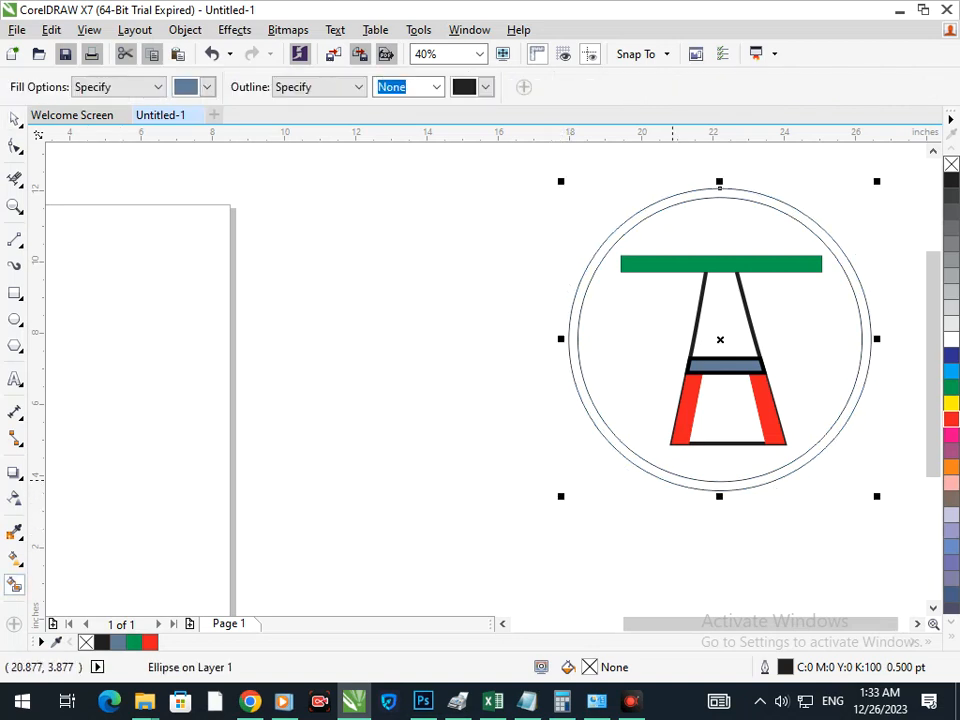
{"action": "left_click", "coordinate": [672, 482]}
{"action": "right_click", "coordinate": [951, 354]}
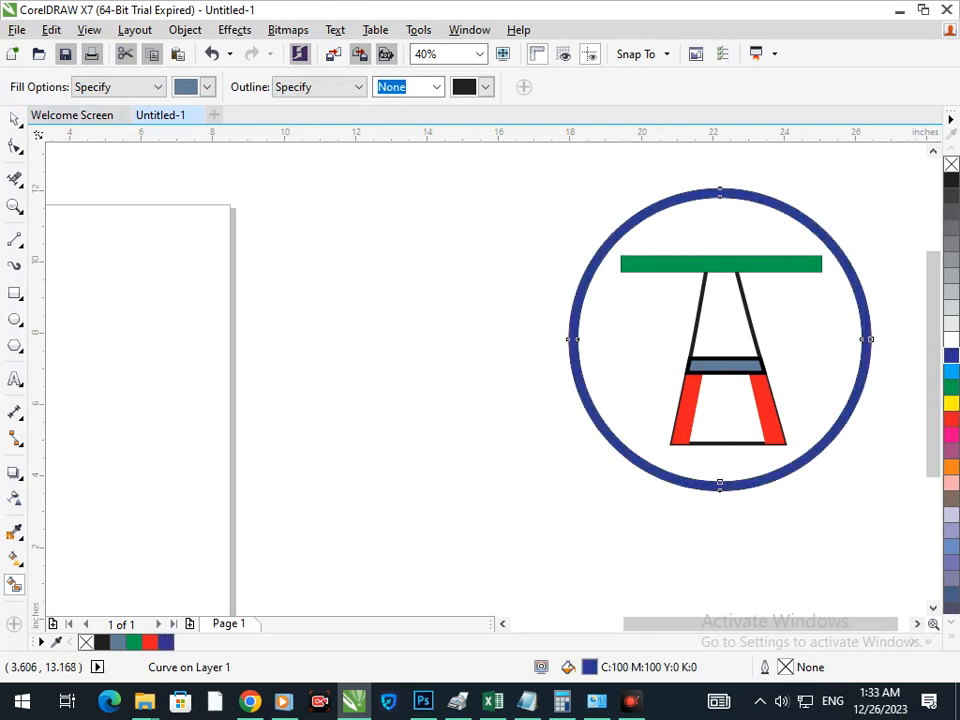
Move the complete emblem, ring included, to the empty area up and to the left of the page.
{"action": "left_click", "coordinate": [14, 119]}
{"action": "left_click_drag", "start_coordinate": [596, 306], "coordinate": [711, 409]}
{"action": "scroll", "coordinate": [704, 407], "scroll_direction": "down", "scroll_amount": 1}
{"action": "scroll", "coordinate": [745, 338], "scroll_direction": "down", "scroll_amount": 3}
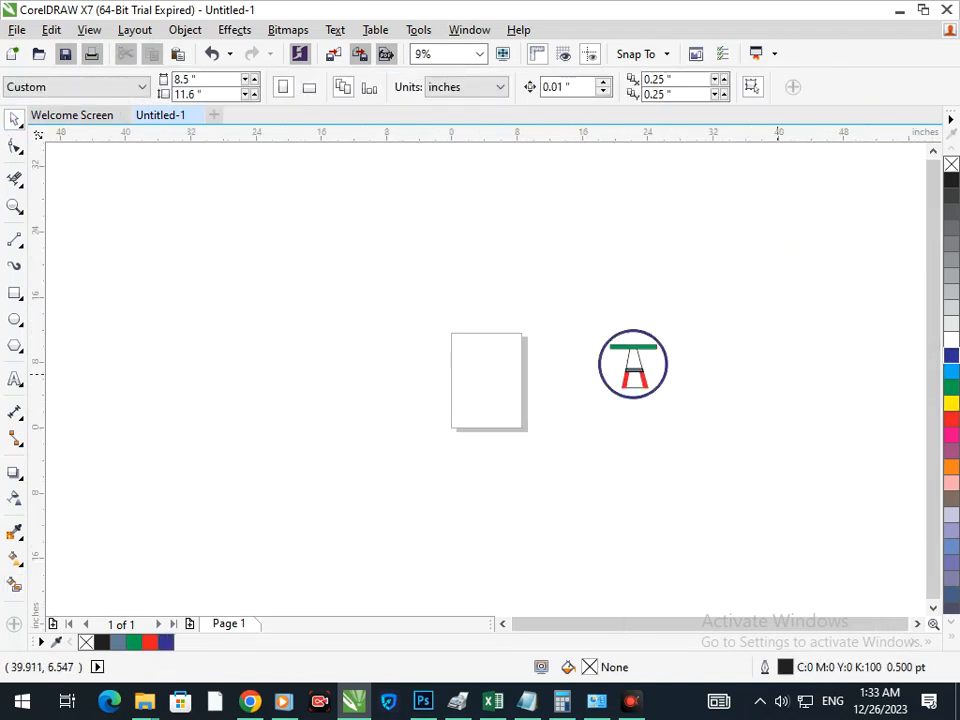
{"action": "left_click_drag", "start_coordinate": [576, 304], "coordinate": [724, 461]}
{"action": "mouse_move", "coordinate": [627, 379]}
{"action": "left_mouse_down"}
{"action": "mouse_move", "coordinate": [171, 287]}
{"action": "mouse_move", "coordinate": [134, 242]}
{"action": "left_mouse_up"}
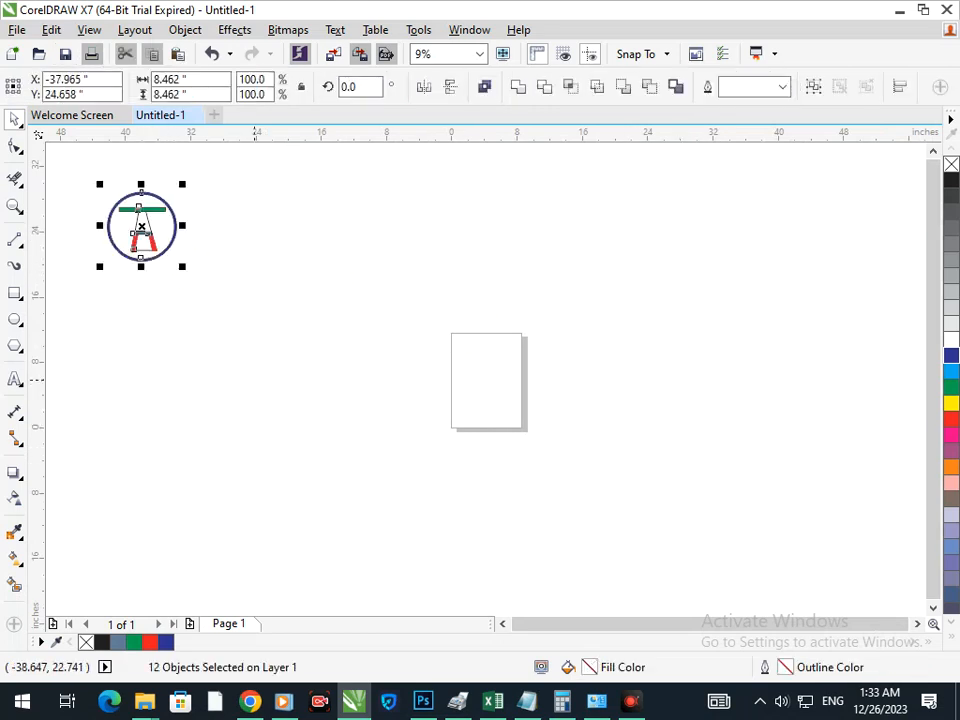
{"action": "left_click", "coordinate": [103, 184]}
{"action": "key", "text": "F2"}
{"action": "left_click_drag", "start_coordinate": [92, 180], "coordinate": [194, 275]}
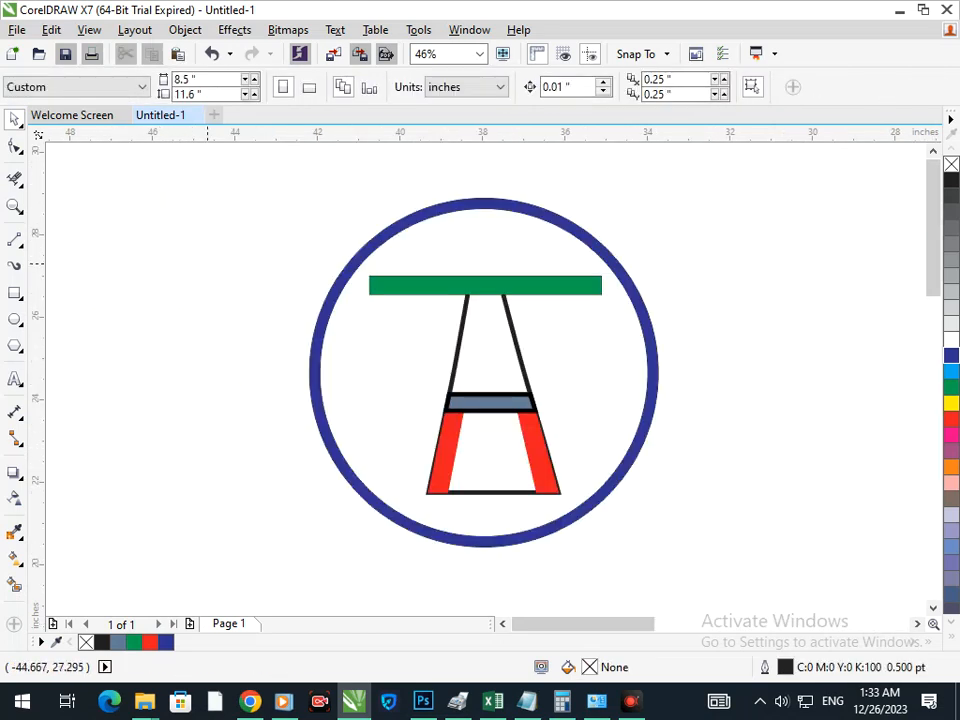
Draw an inverted-V line about 0.96 by 2.93 inches inside the tapered figure, with both ends running down past the crossbar.
{"action": "left_click", "coordinate": [15, 240]}
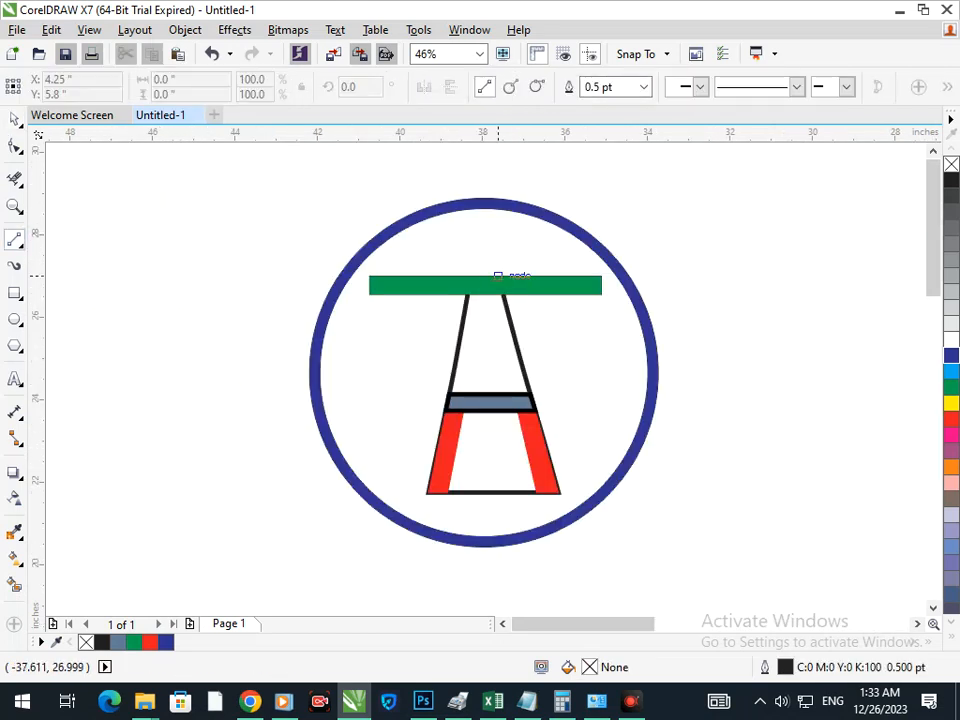
{"action": "left_click_drag", "start_coordinate": [488, 333], "coordinate": [474, 430]}
{"action": "left_click_drag", "start_coordinate": [488, 334], "coordinate": [474, 428]}
{"action": "key", "text": "ctrl+z"}
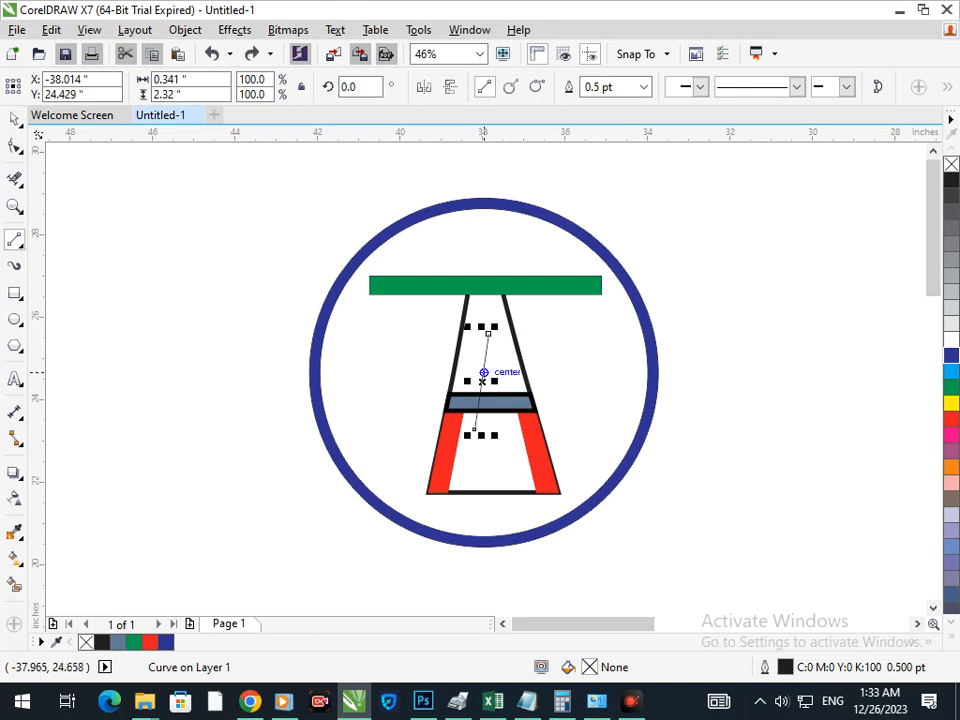
{"action": "key", "text": "ctrl+z"}
{"action": "mouse_move", "coordinate": [485, 328]}
{"action": "left_mouse_down"}
{"action": "mouse_move", "coordinate": [477, 443]}
{"action": "mouse_move", "coordinate": [466, 455]}
{"action": "left_mouse_up"}
{"action": "mouse_move", "coordinate": [490, 323]}
{"action": "left_mouse_down"}
{"action": "mouse_move", "coordinate": [466, 450]}
{"action": "mouse_move", "coordinate": [485, 330]}
{"action": "left_mouse_up"}
{"action": "key", "text": "ctrl+z"}
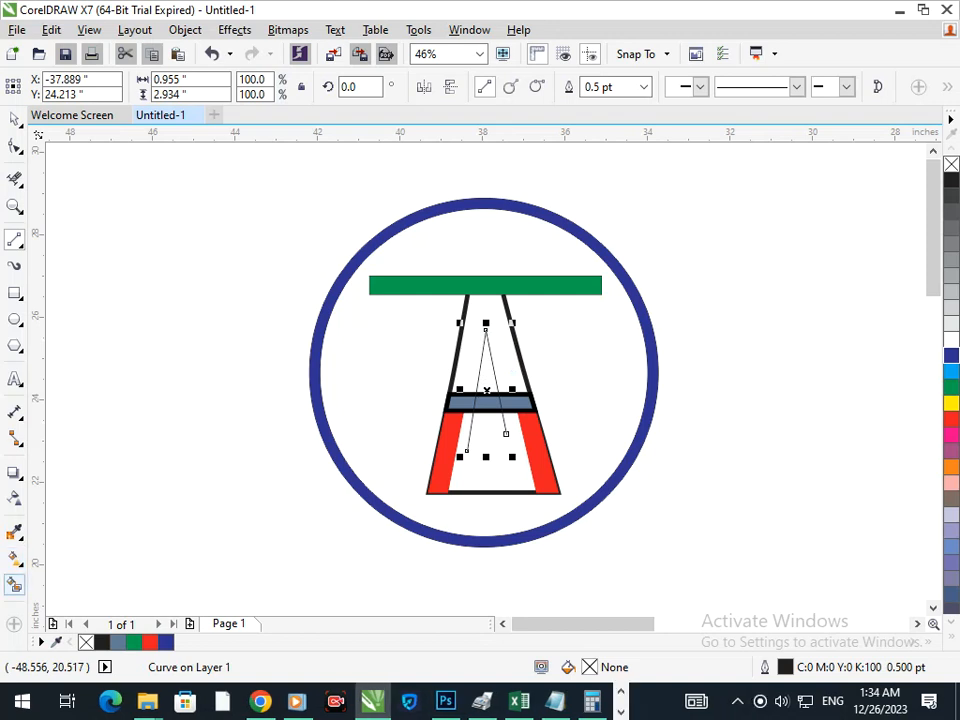
Smart-fill the narrow triangle above the crossbar with blue and delete the leftover inverted-V line.
{"action": "left_click", "coordinate": [15, 585]}
{"action": "left_click", "coordinate": [486, 375]}
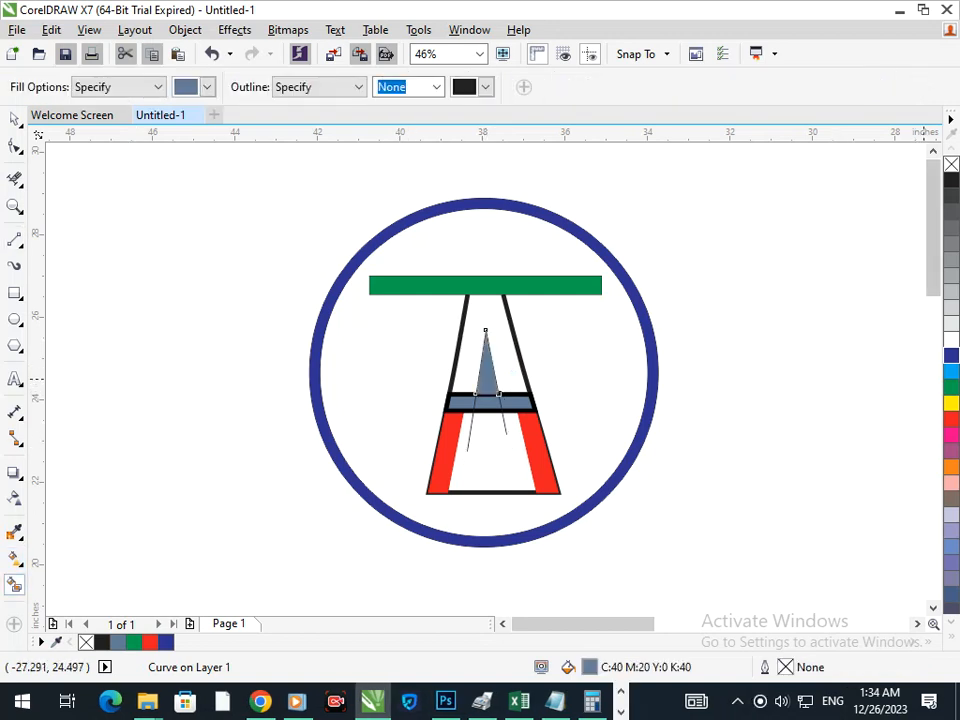
{"action": "left_click", "coordinate": [951, 356]}
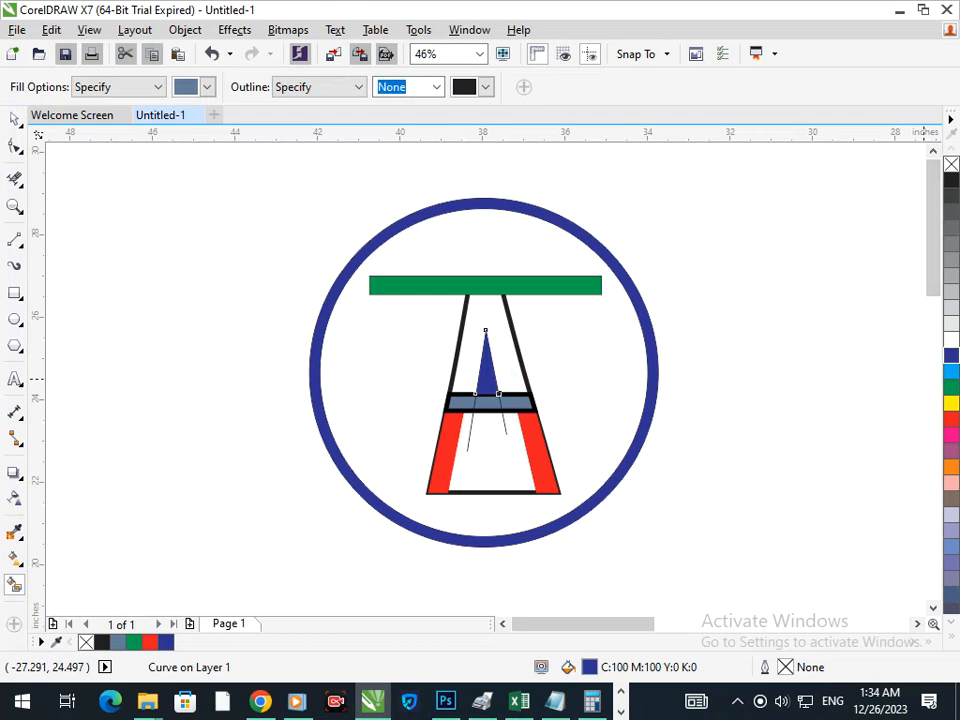
{"action": "key", "text": "space"}
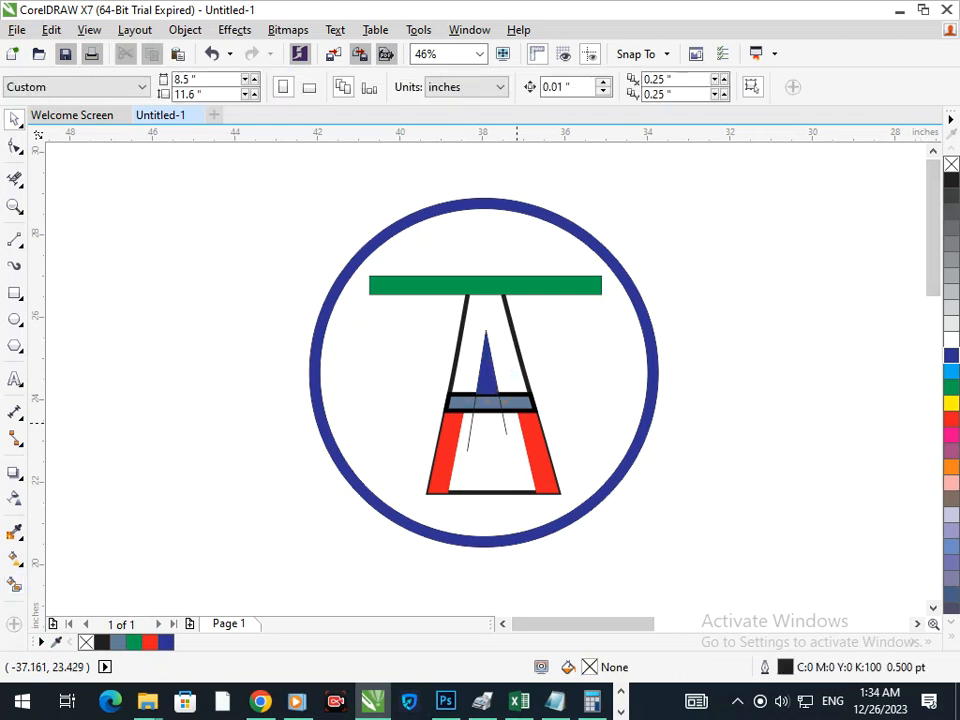
{"action": "left_click", "coordinate": [505, 428]}
{"action": "key", "text": "Delete"}
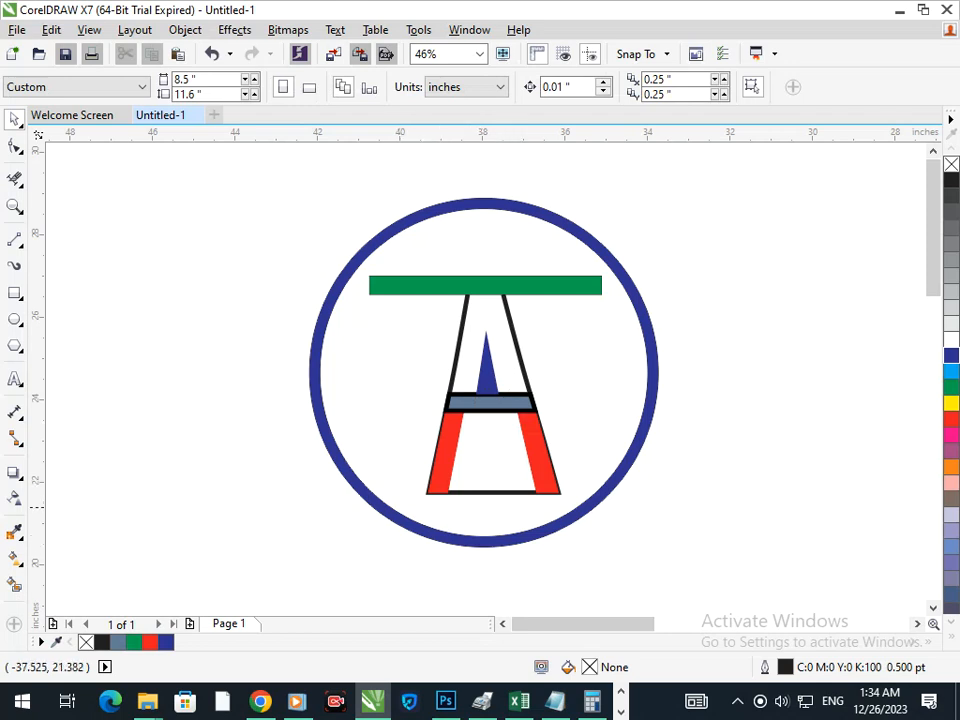
Draw a rectangle about 2.49 by 0.25 inches across the base of the legs with red fill and outline.
{"action": "left_click", "coordinate": [14, 292]}
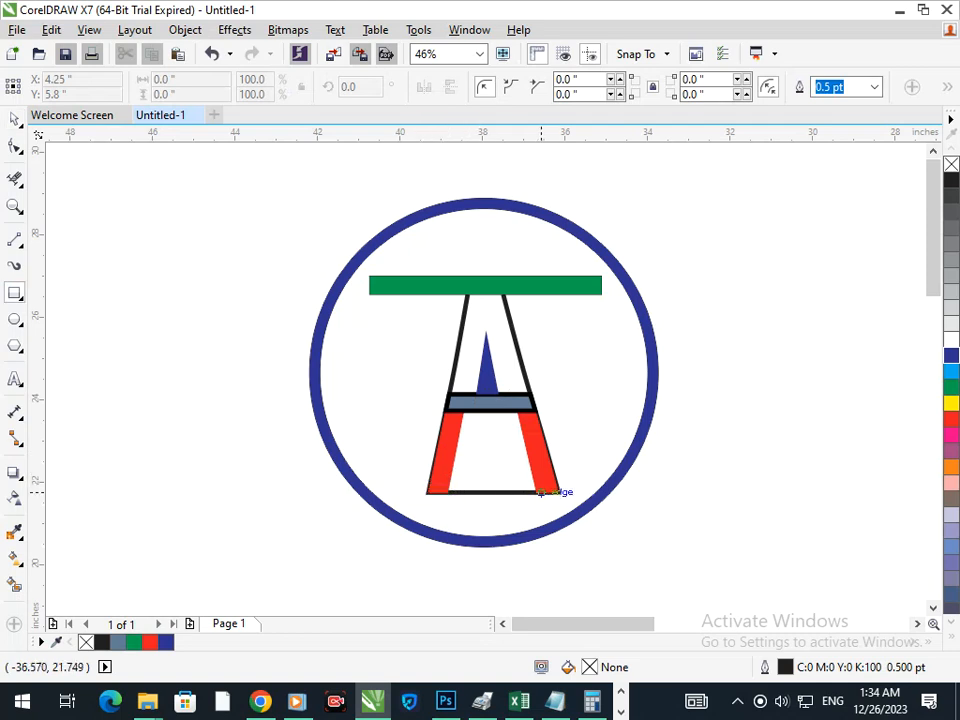
{"action": "left_click_drag", "start_coordinate": [548, 492], "coordinate": [445, 480]}
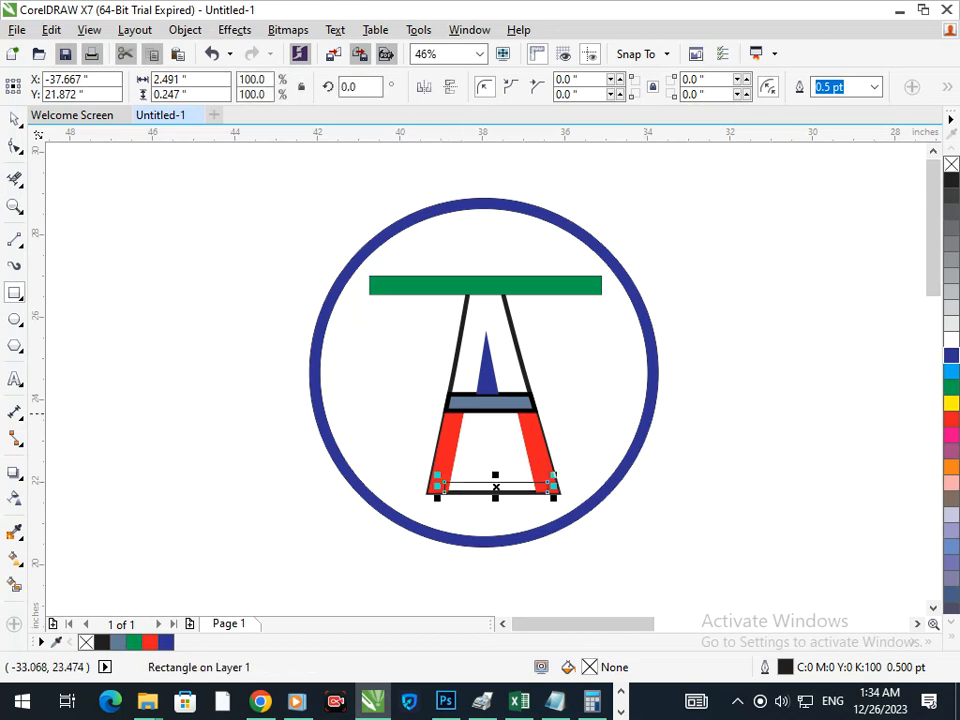
{"action": "left_click", "coordinate": [951, 419]}
{"action": "right_click", "coordinate": [951, 419]}
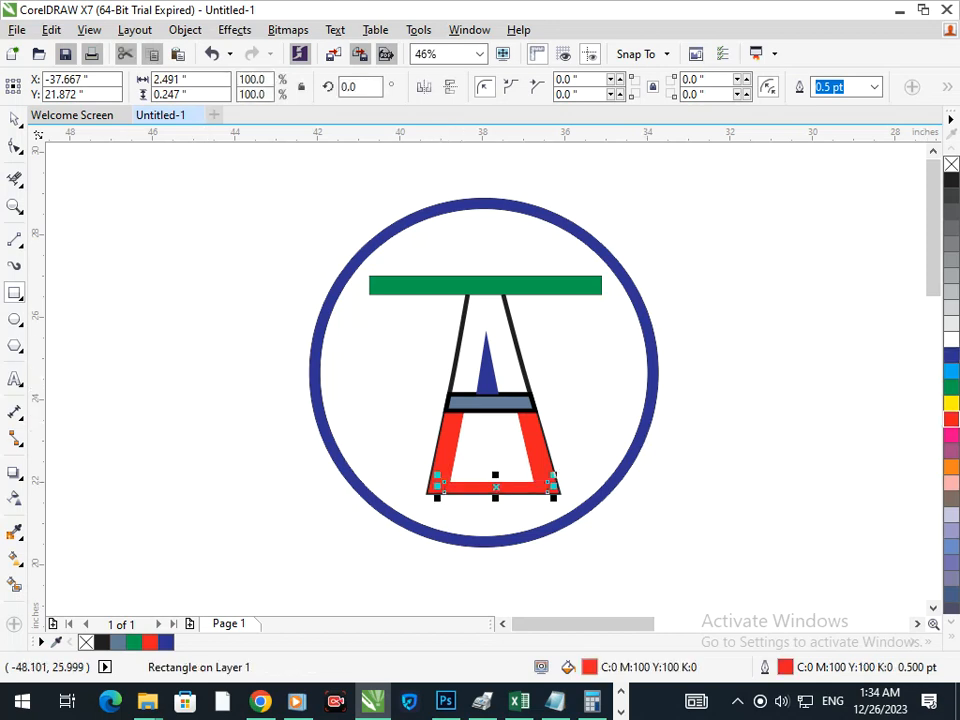
Recolor the bar at the base of the legs blue.
{"action": "left_click", "coordinate": [14, 119]}
{"action": "left_click", "coordinate": [200, 250]}
{"action": "left_click", "coordinate": [496, 487]}
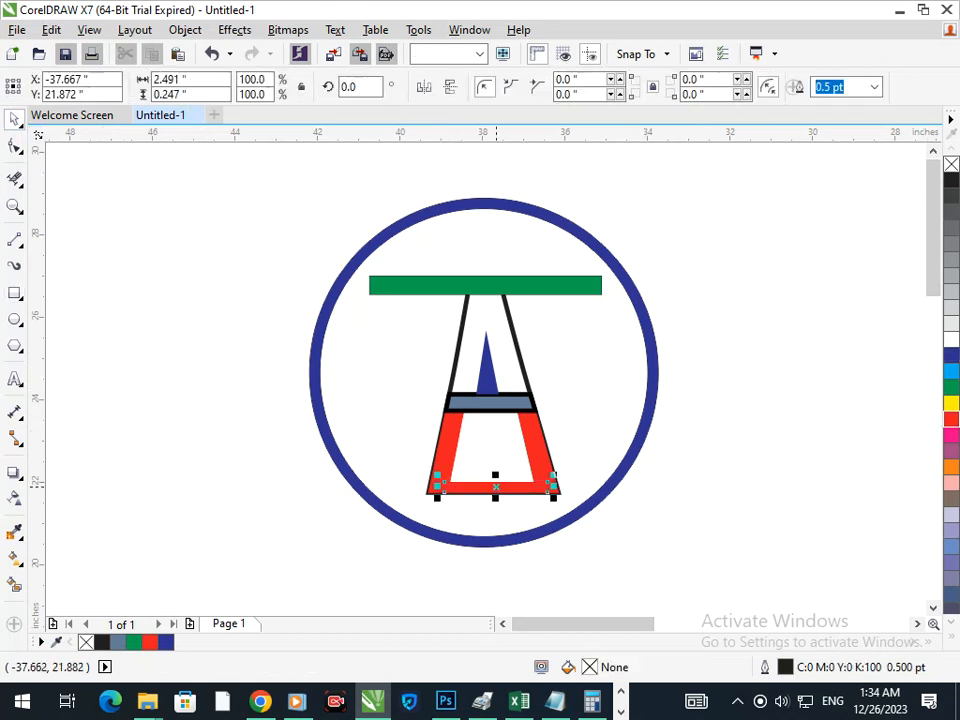
{"action": "left_click", "coordinate": [951, 355]}
{"action": "left_click", "coordinate": [850, 421]}
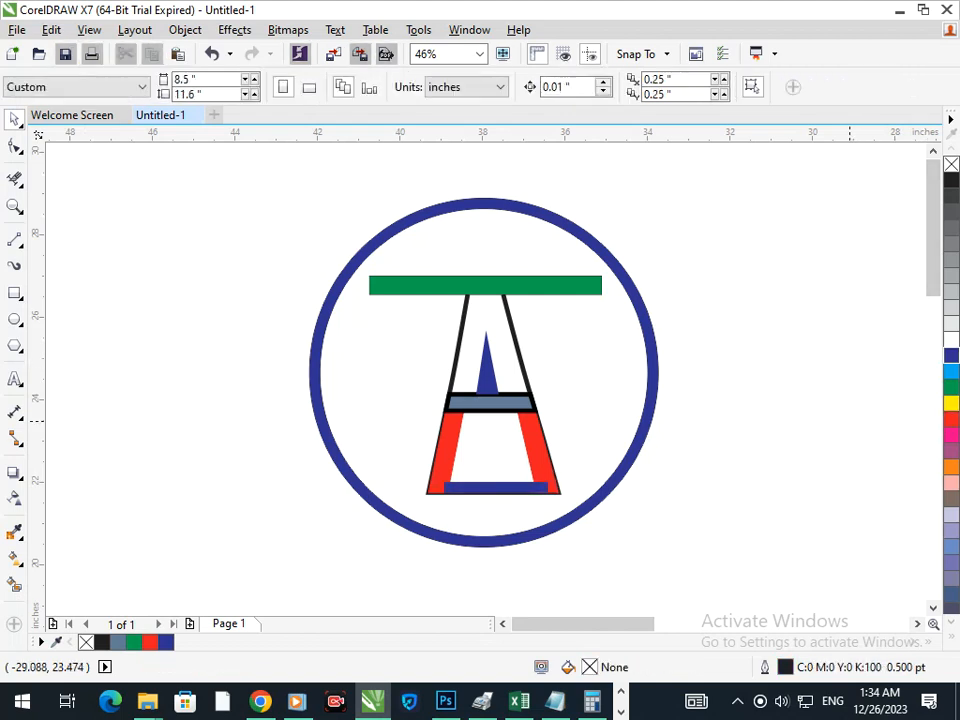
Undo the blue recoloring, the red coloring and the drawing of the base bar.
{"action": "key", "text": "ctrl+z"}
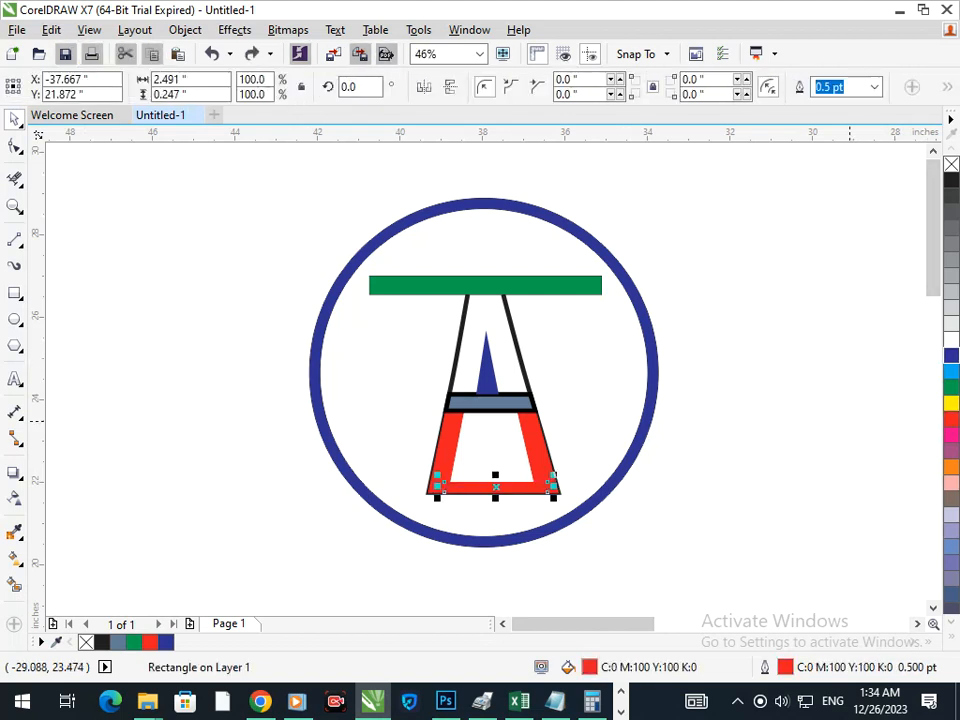
{"action": "key", "text": "ctrl+z"}
{"action": "key", "text": "ctrl+z"}
{"action": "key", "text": "ctrl+z"}
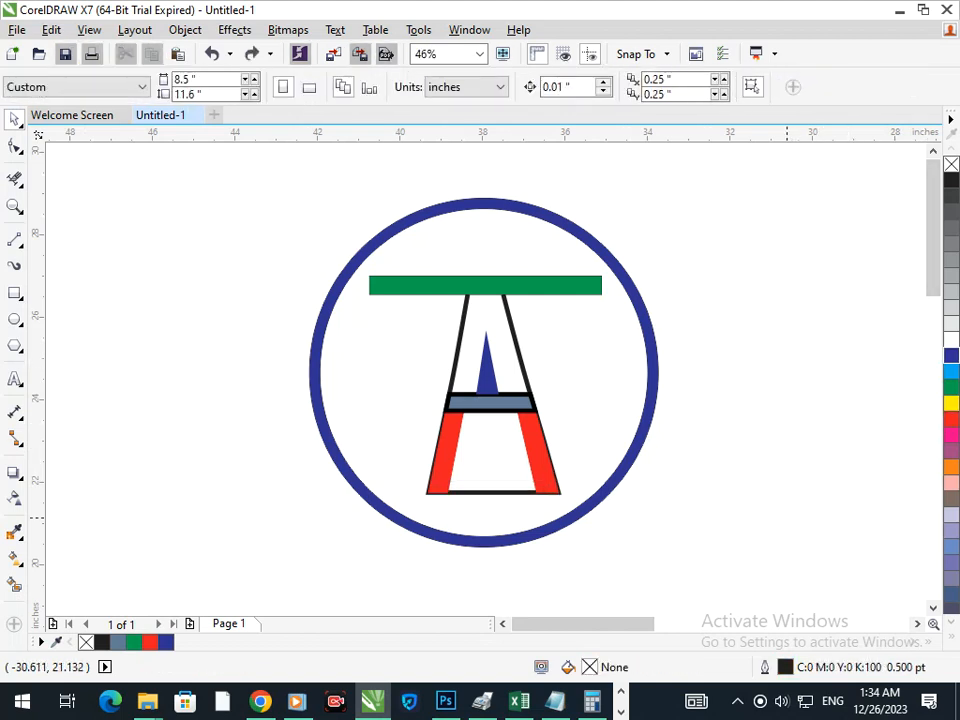